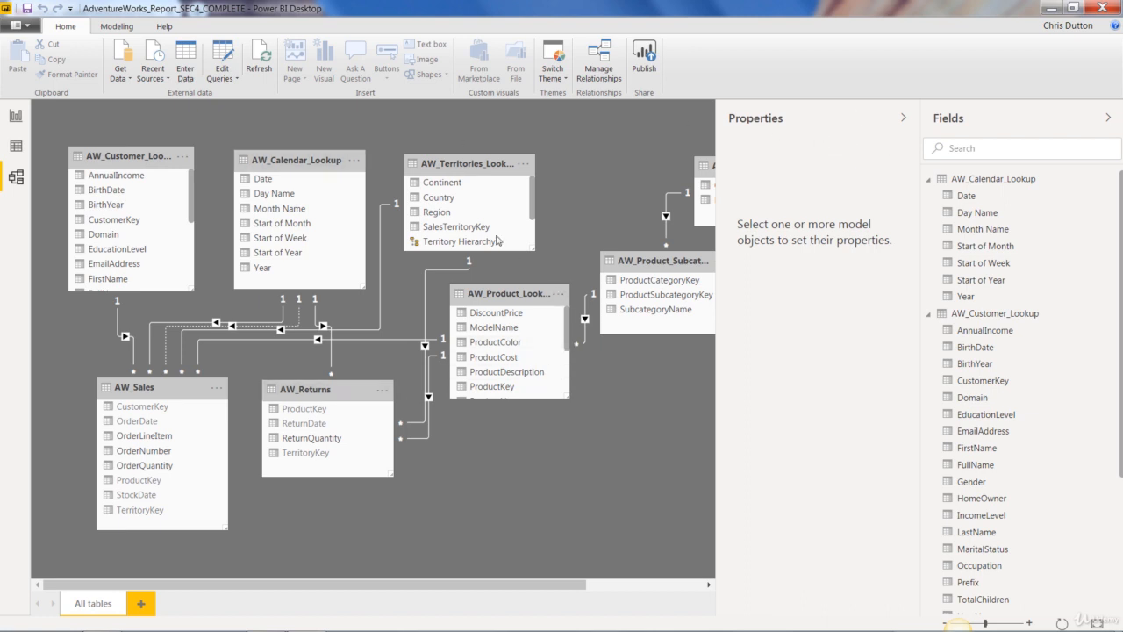
Select tables and individual columns in both the diagram and the field list, ending with the AW_Calendar_Lookup table
left_click(294, 160)
left_click(146, 156)
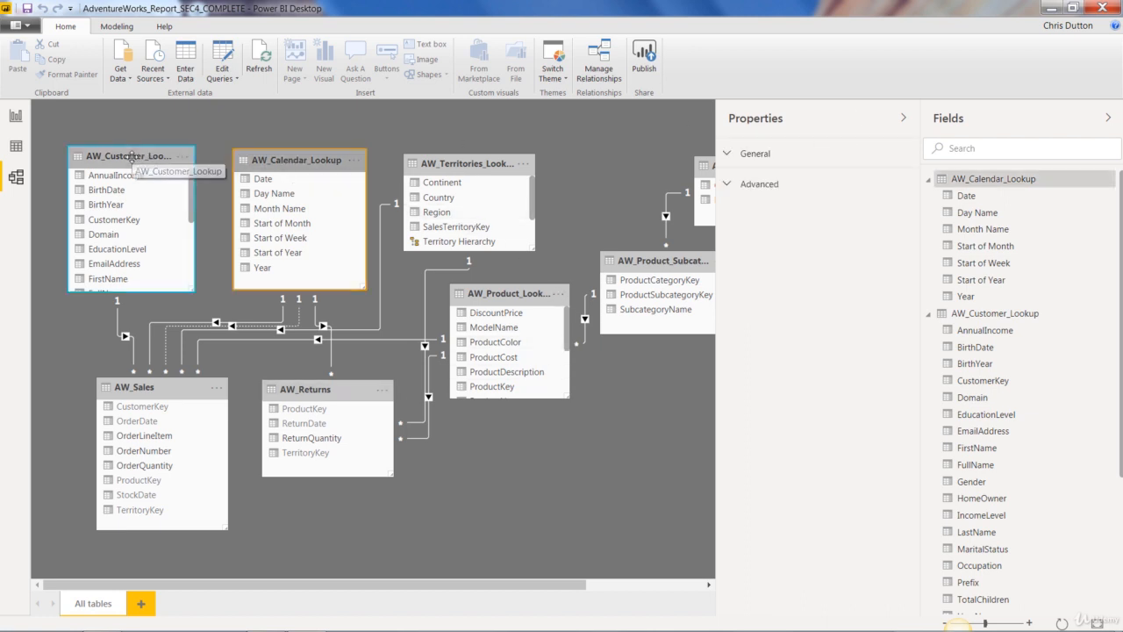
left_click(128, 209)
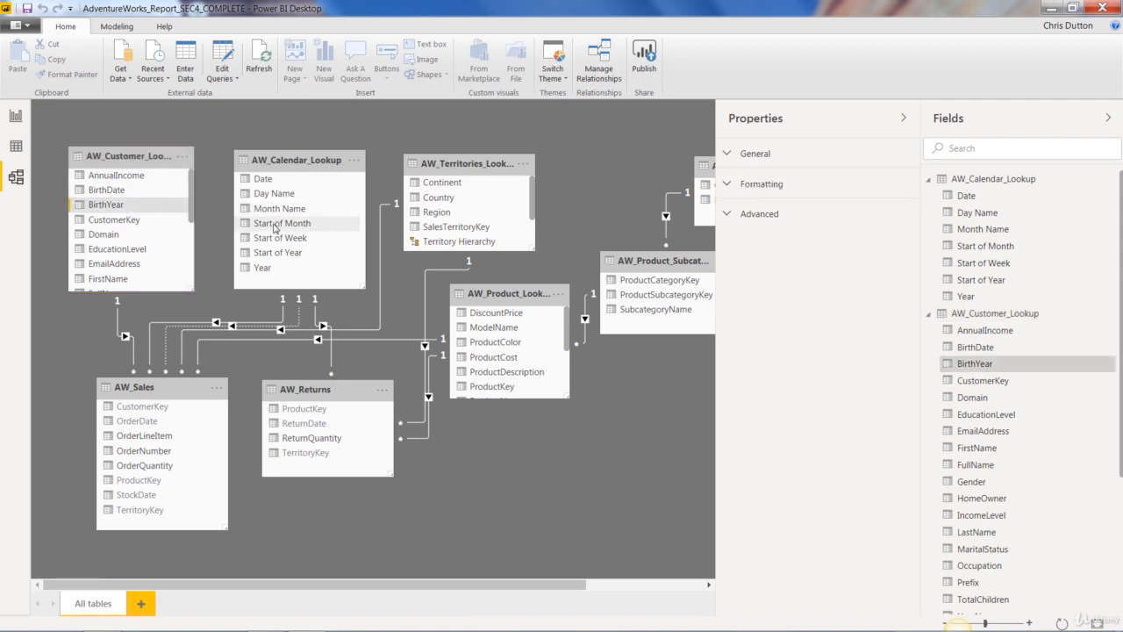
left_click(277, 224)
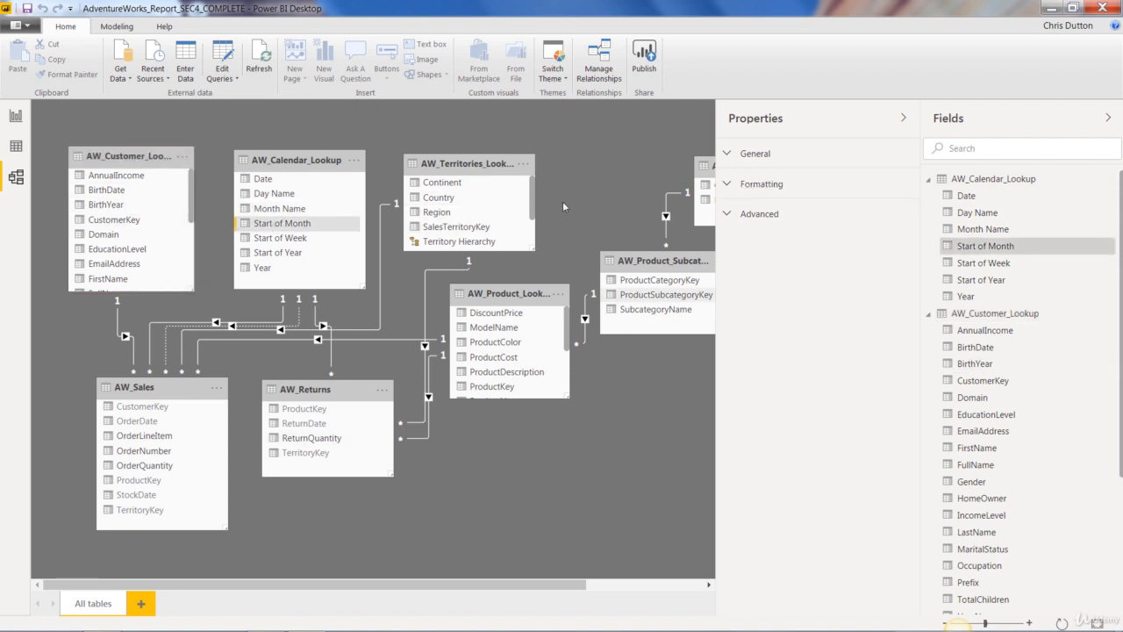
left_click(978, 330)
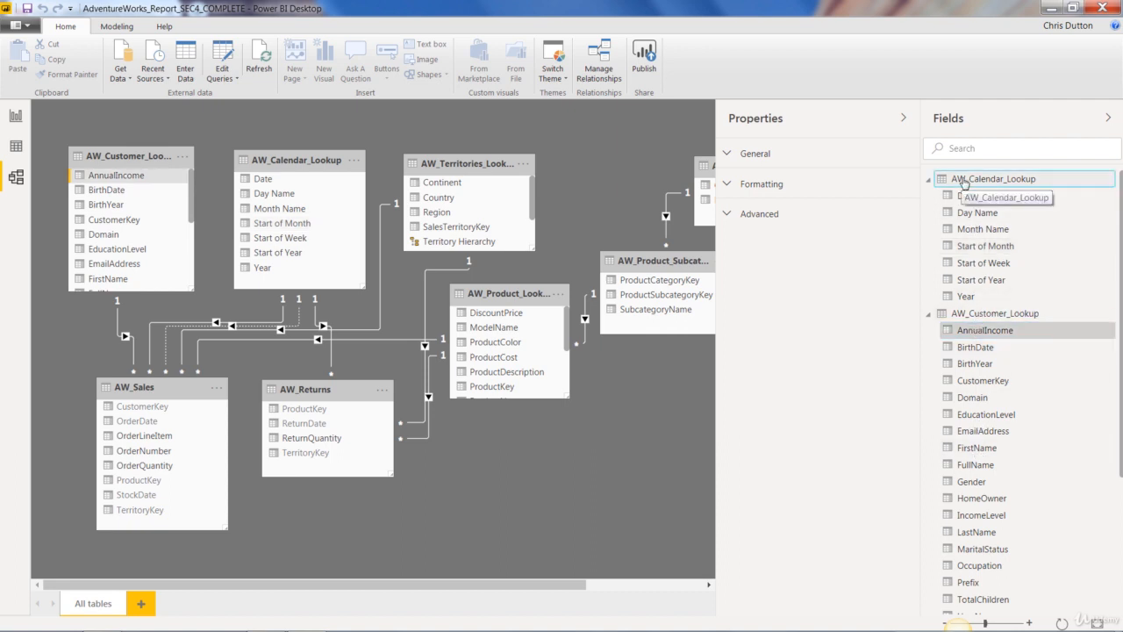
left_click(974, 180)
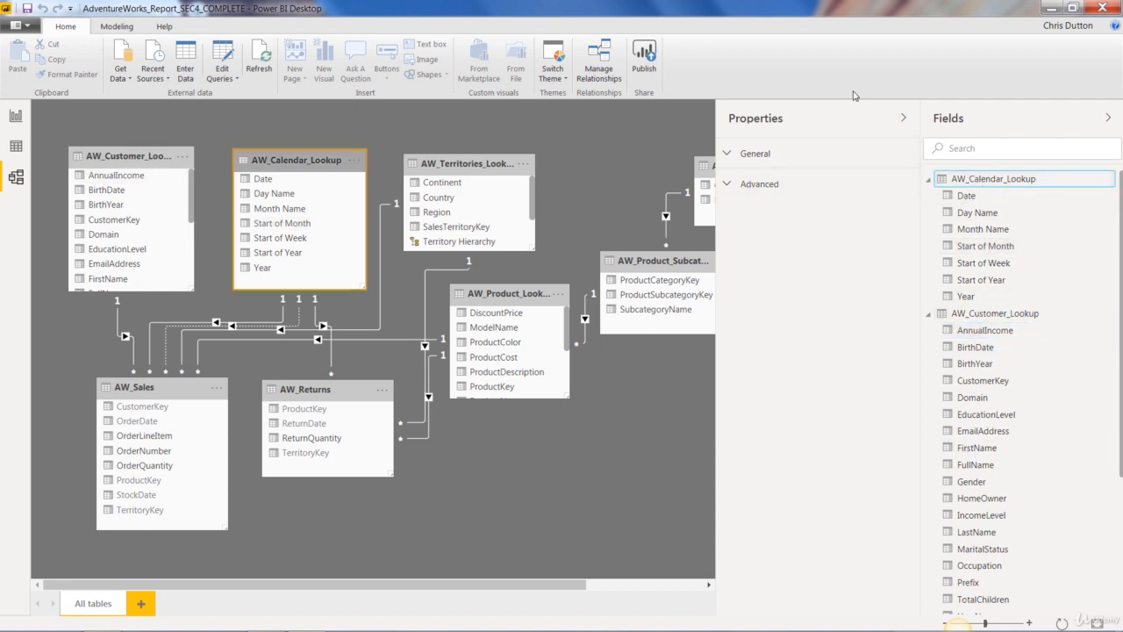
Review the general and advanced properties of the AW_Calendar_Lookup table, including the available storage modes
left_click(727, 155)
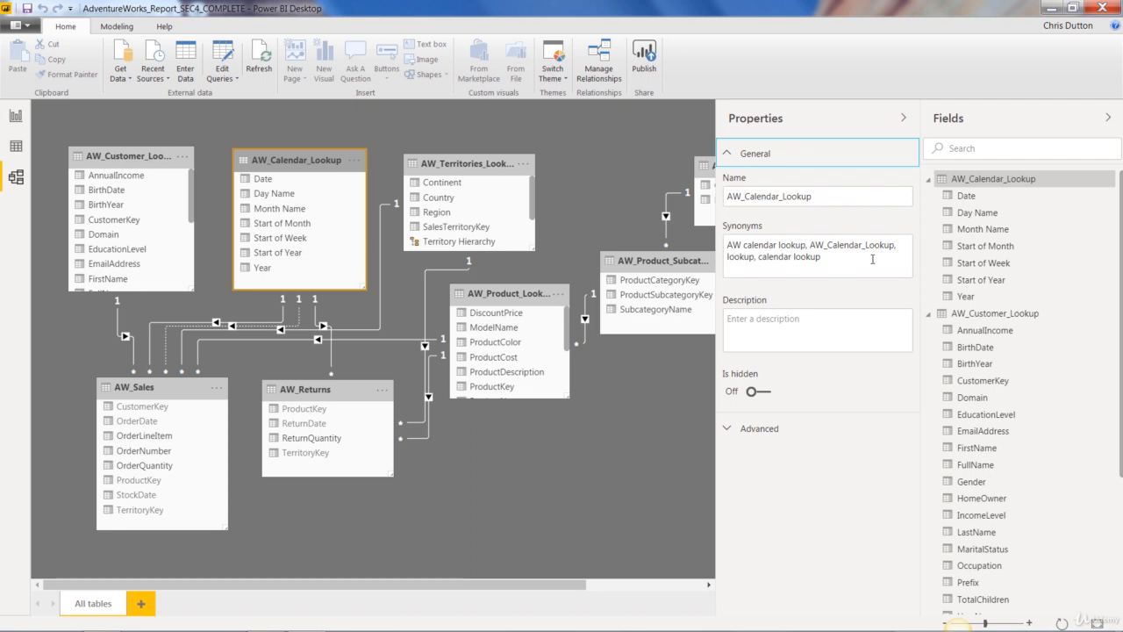
left_click(765, 428)
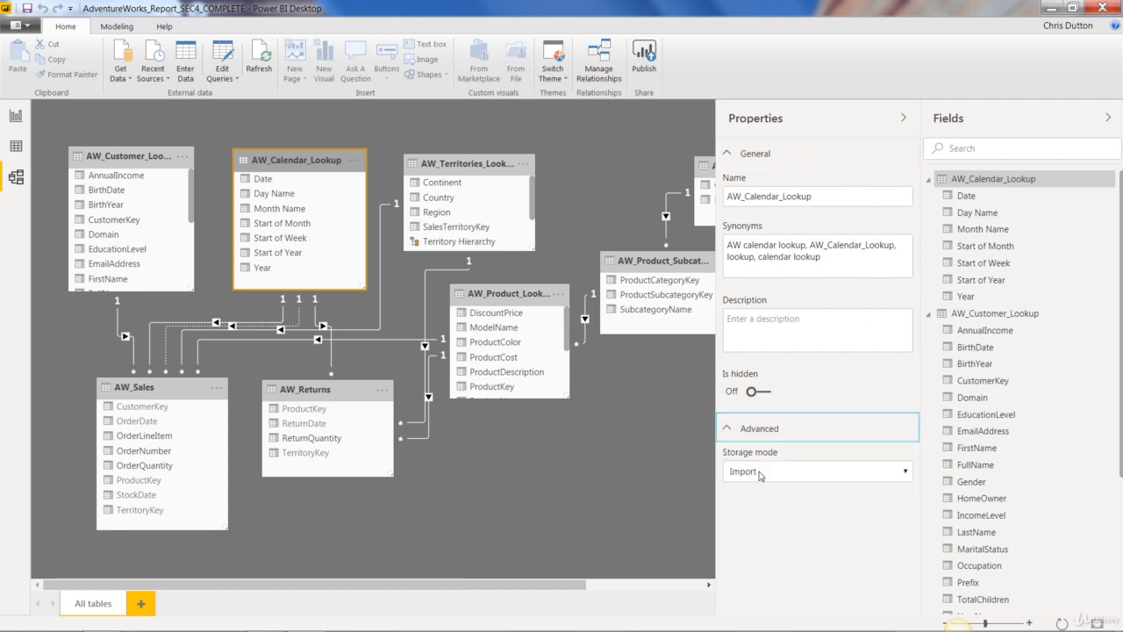
left_click(905, 472)
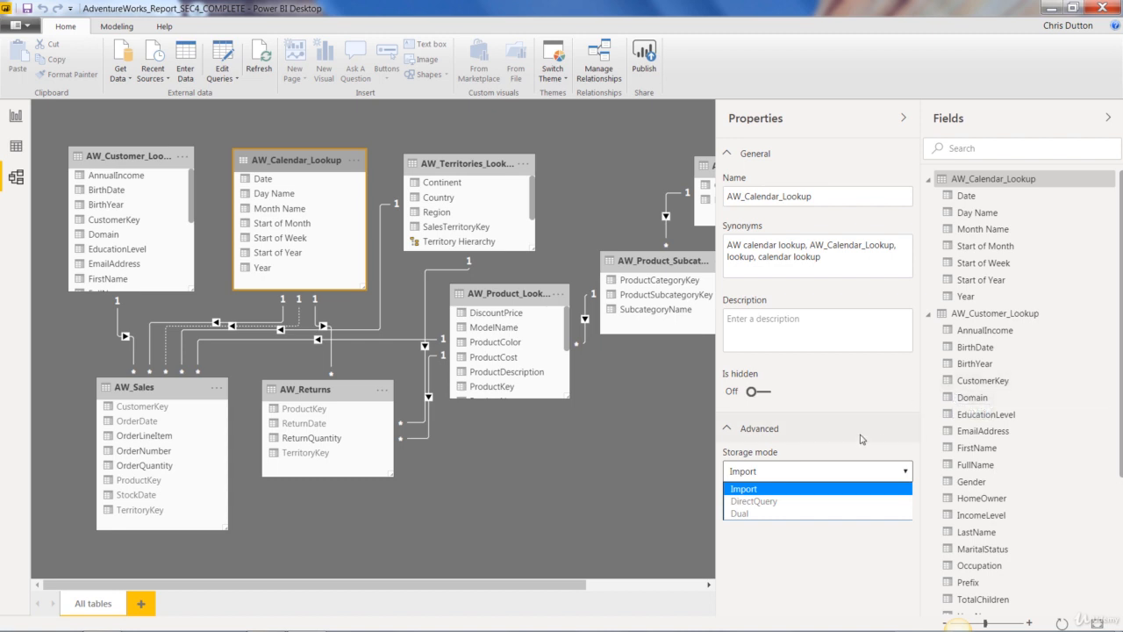
left_click(907, 475)
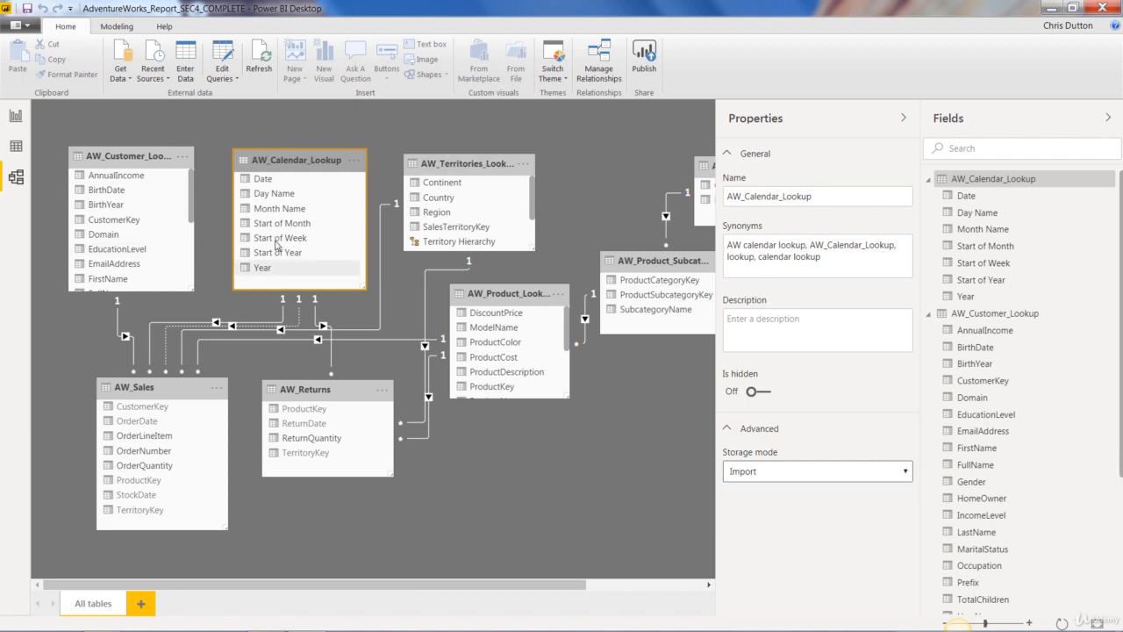
Examine the properties of the Month Name column in AW_Calendar_Lookup and look through the model's list of fields
left_click(271, 212)
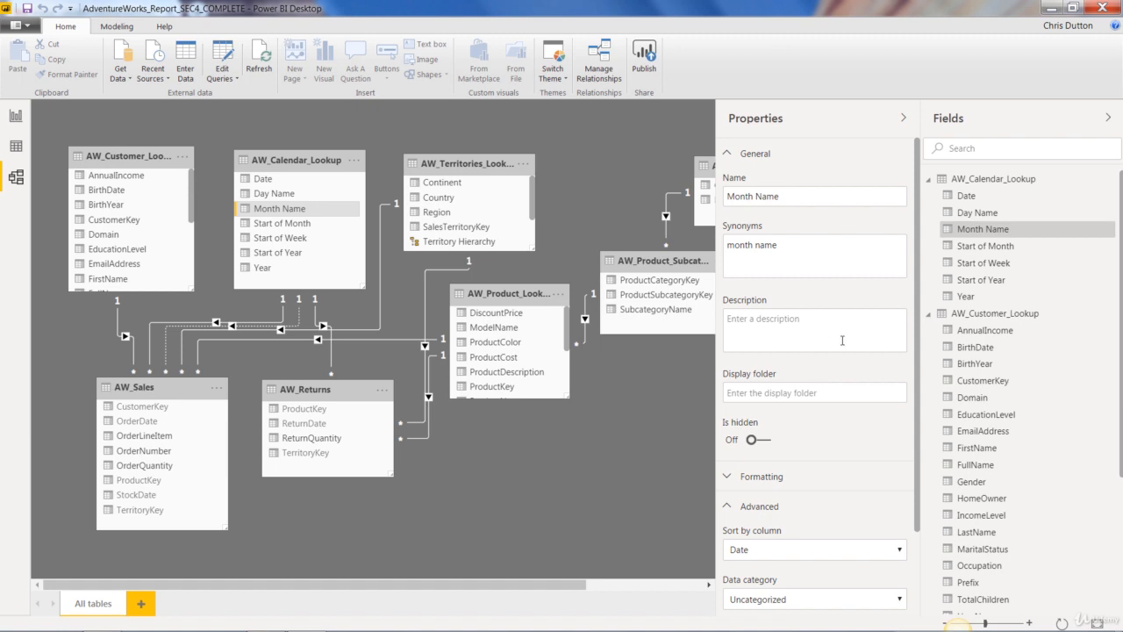
scroll(988, 383, "down", 2)
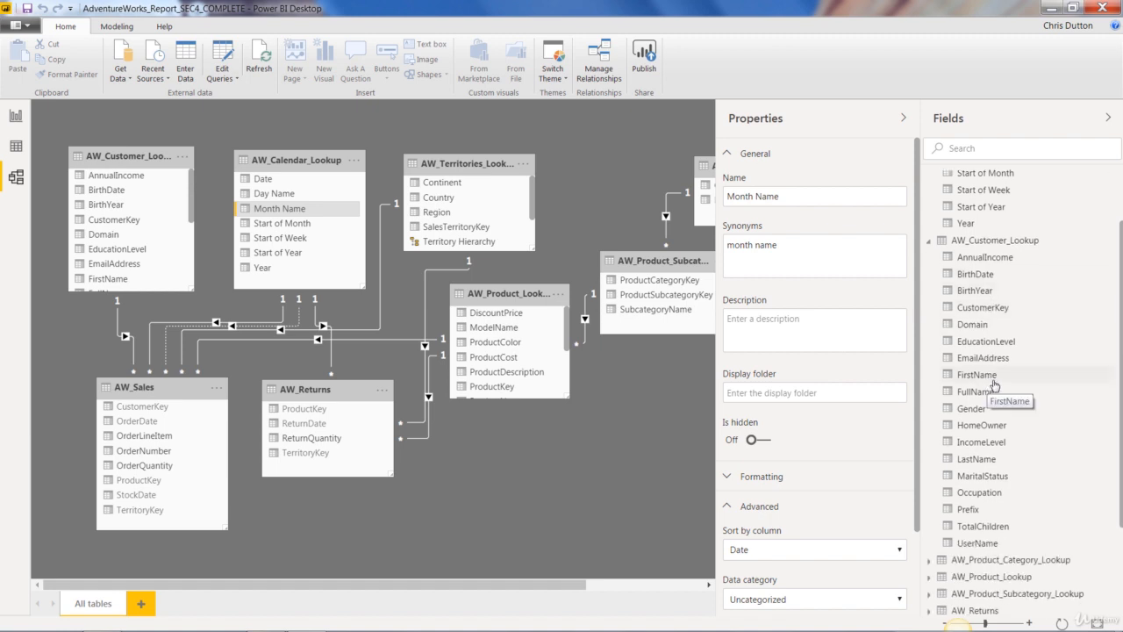
scroll(991, 383, "down", 3)
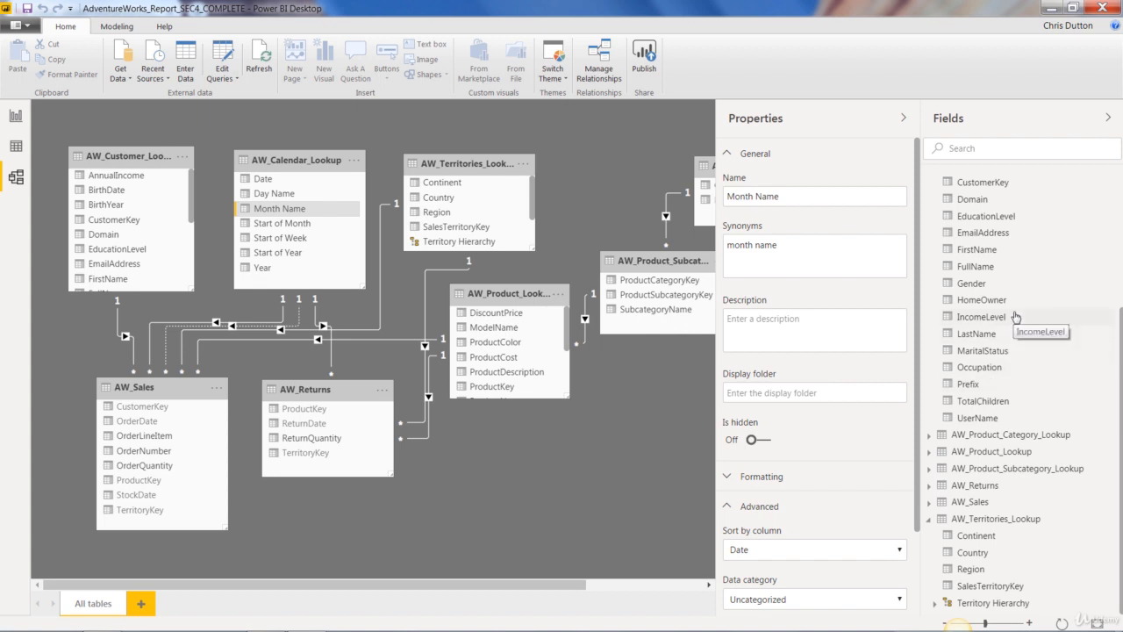
scroll(1003, 372, "up", 3)
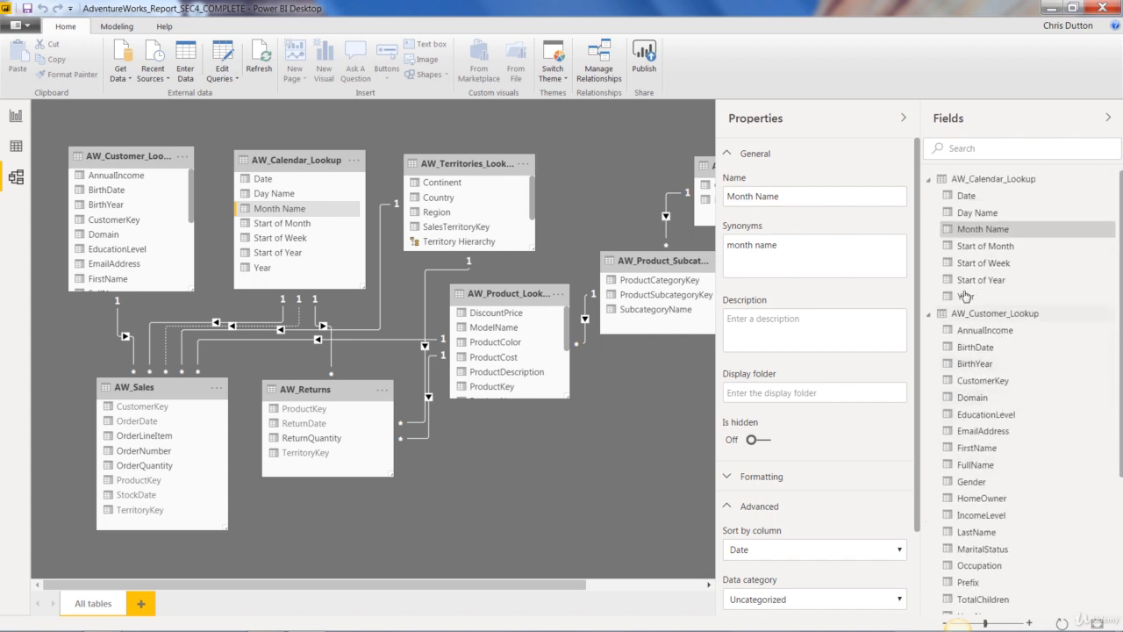
Group ModelName, ProductColor, ProductDescription, ProductName and ProductStyle of AW_Product_Lookup into a display folder named Product Detail
left_click(930, 315)
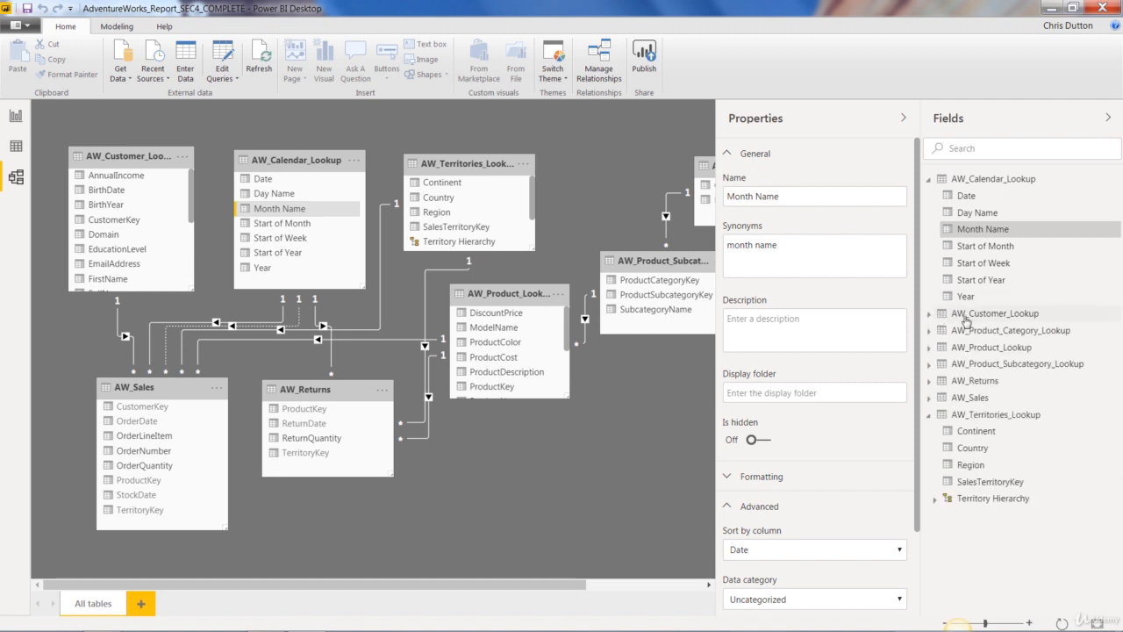
left_click(929, 348)
scroll(988, 353, "down", 1)
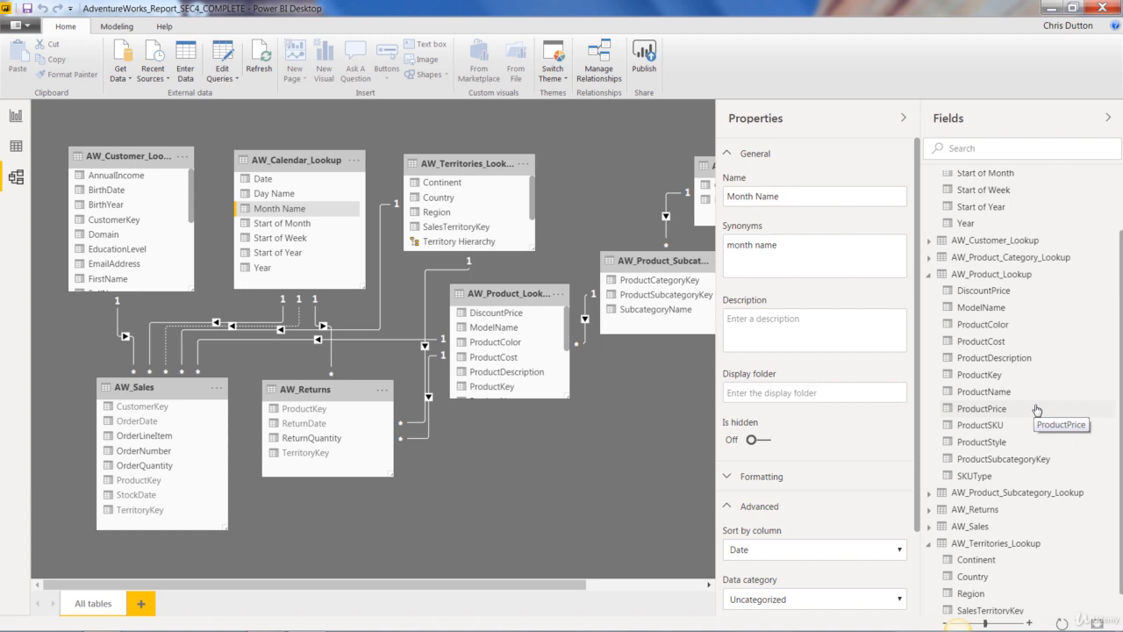
left_click(988, 309)
key("ctrl")
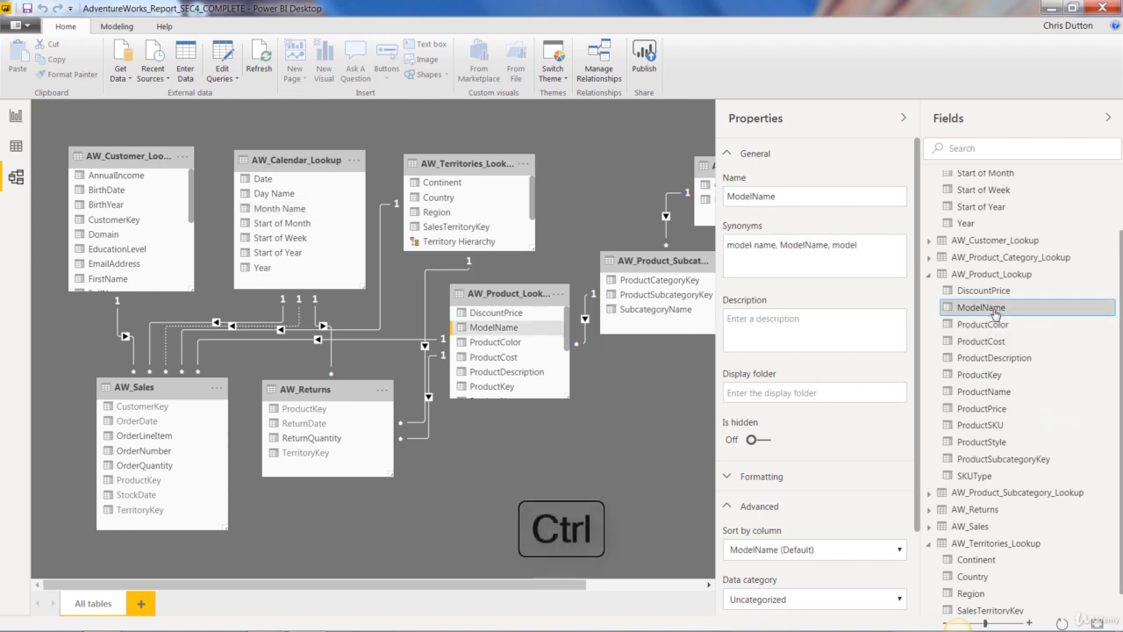
left_click(992, 330, "ctrl")
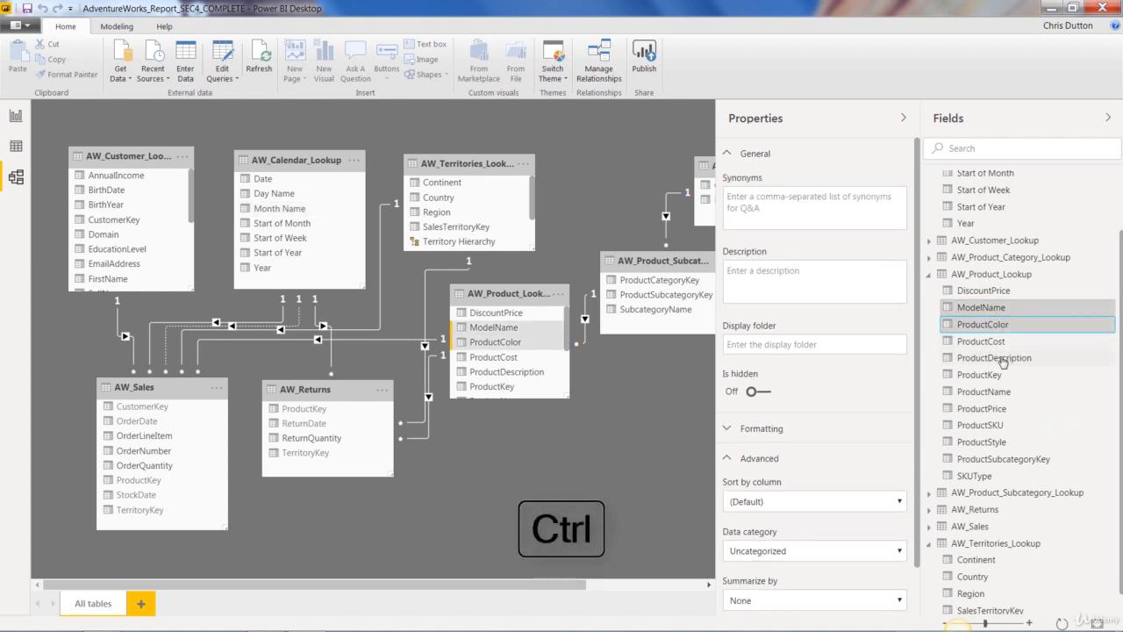
left_click(1002, 360, "ctrl")
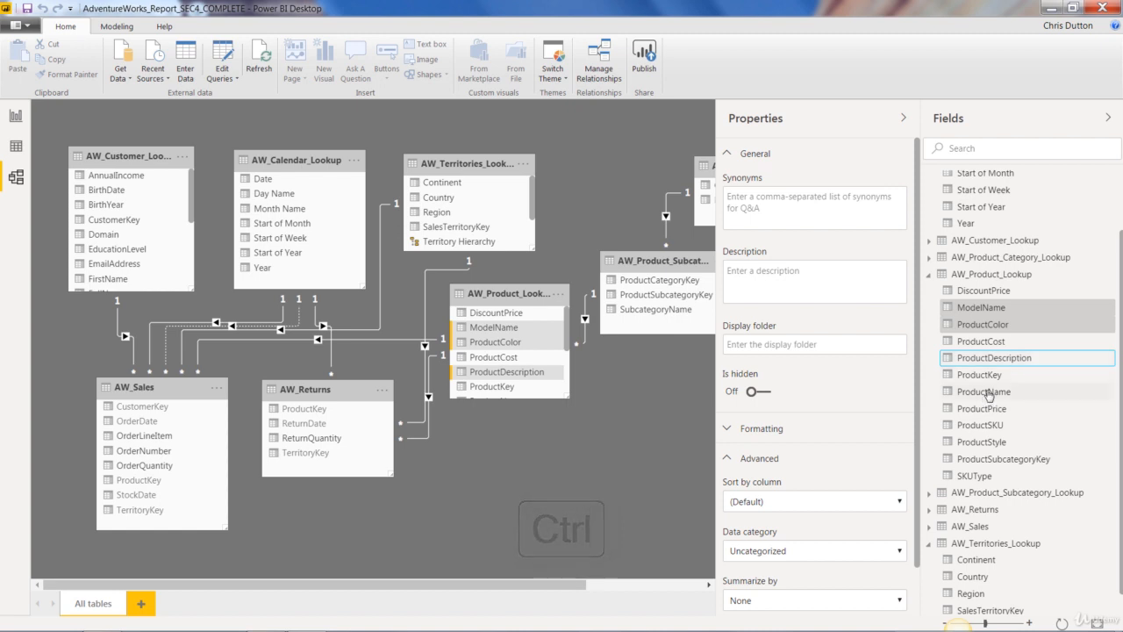
left_click(990, 392, "ctrl")
left_click(981, 442, "ctrl")
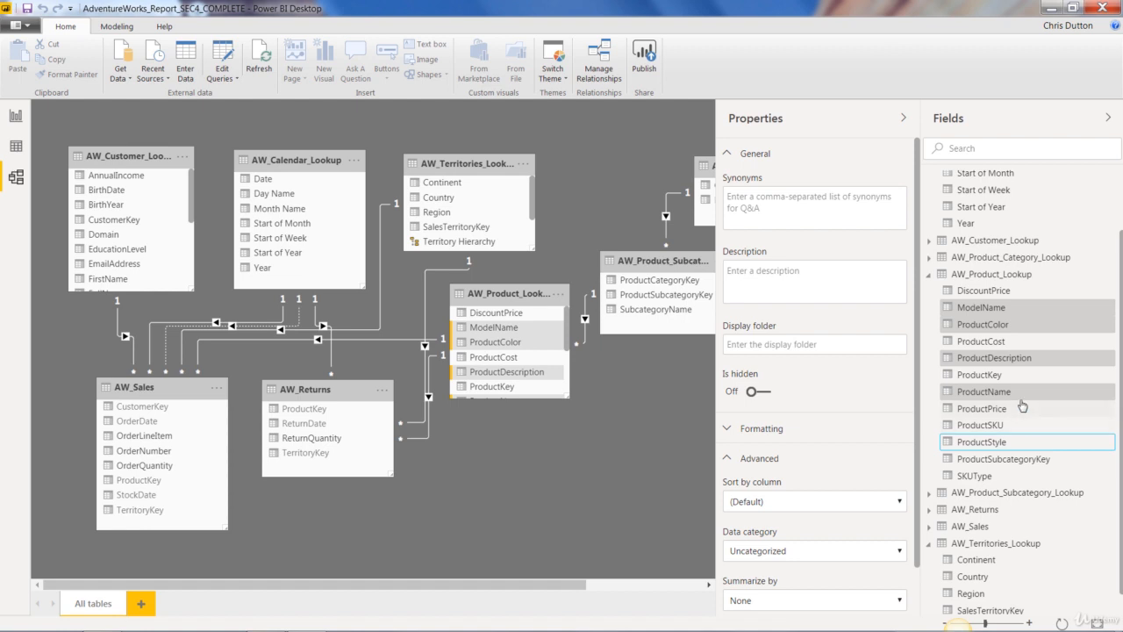
left_click(756, 345)
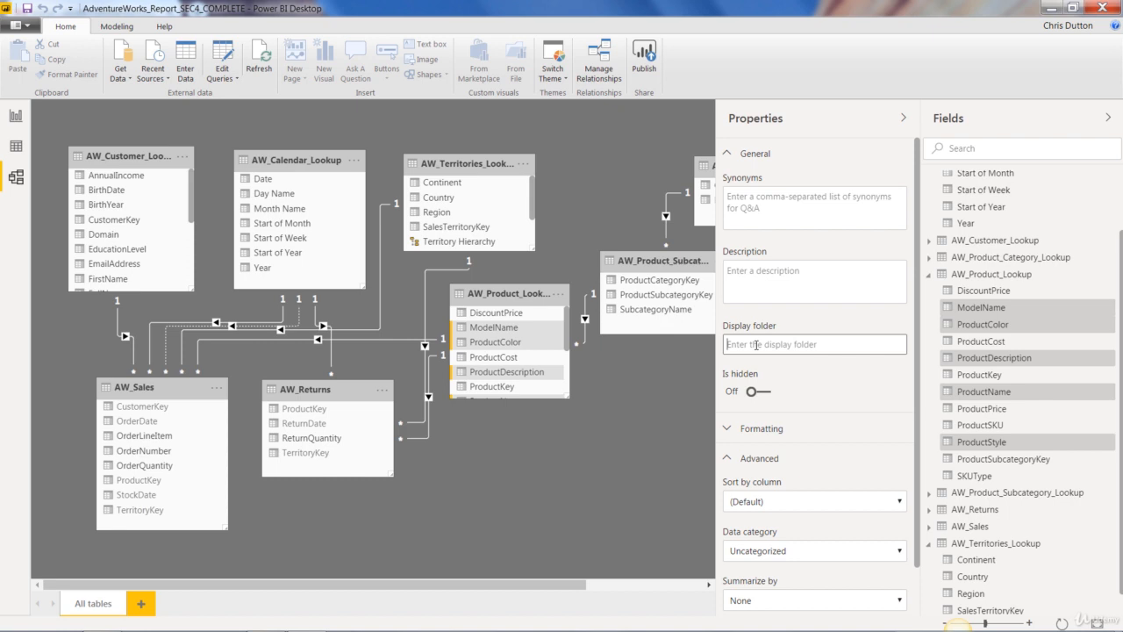
type("Product Detail")
key("Return")
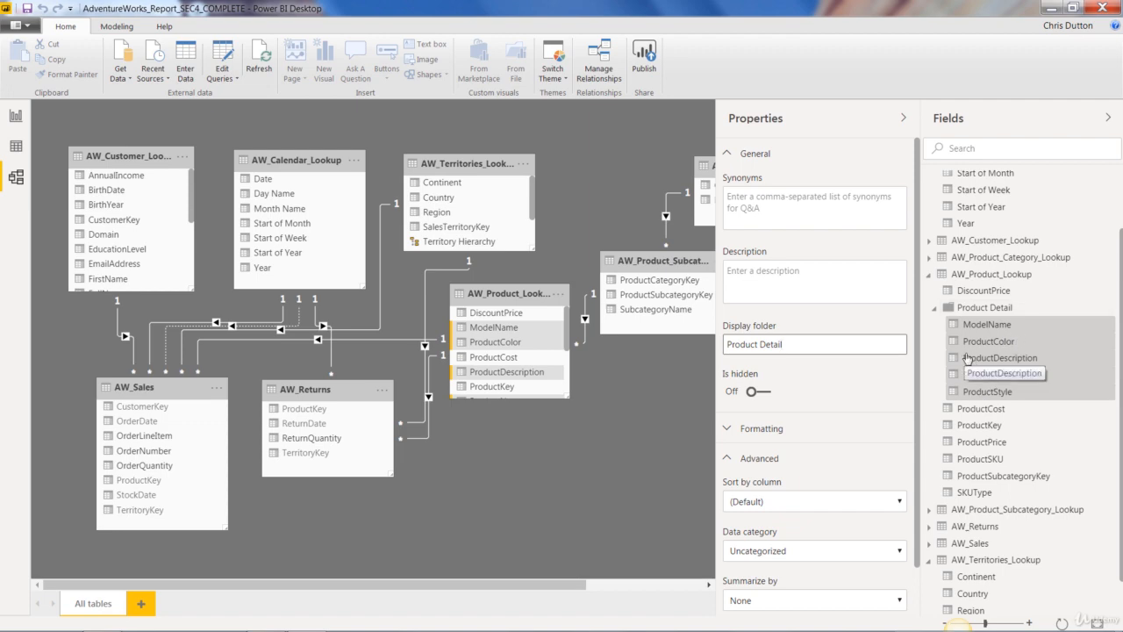
Check the Product Detail folder in the data view, return to the model view and remove the folder
left_click(15, 145)
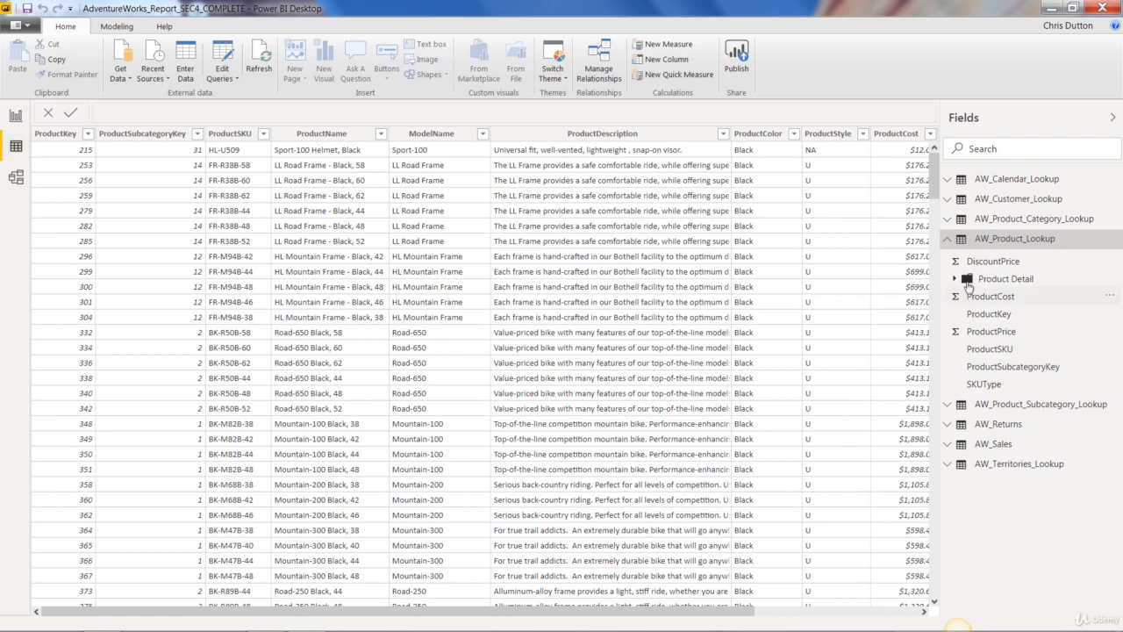
left_click(16, 177)
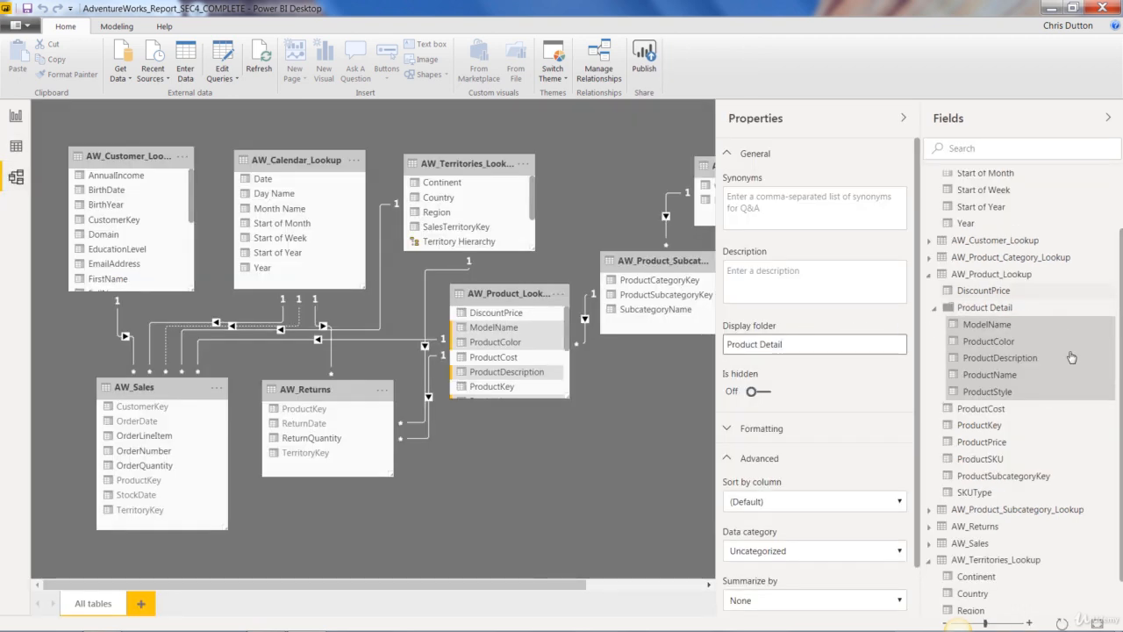
right_click(982, 311)
left_click(1008, 315)
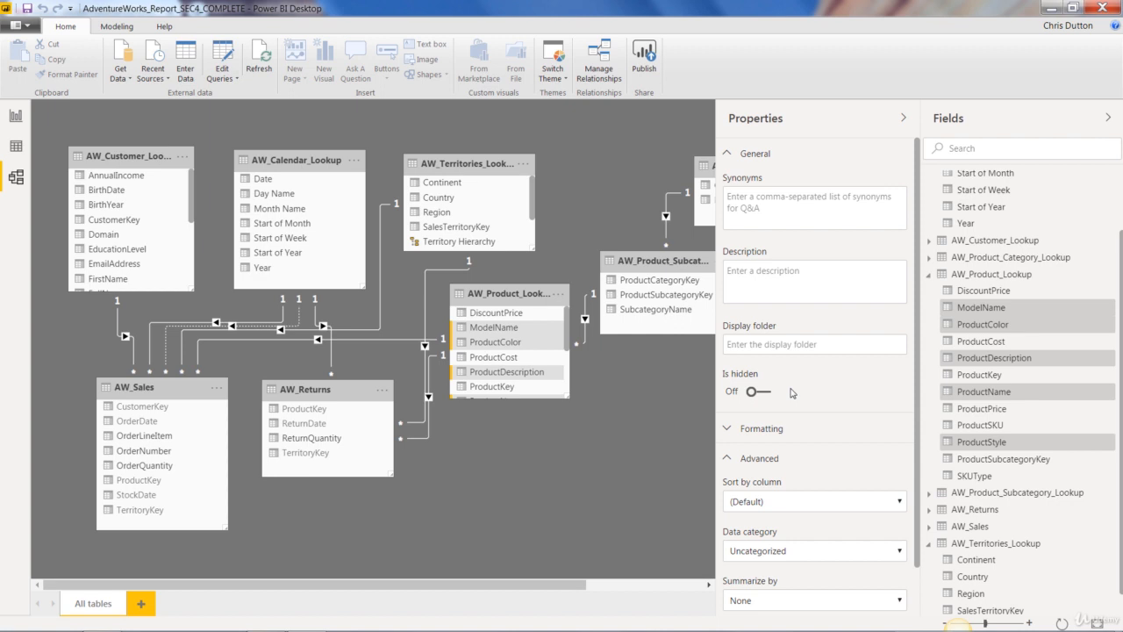
Expand the formatting properties of the selected product columns and review the formatting and advanced settings of ProductDescription
left_click(765, 429)
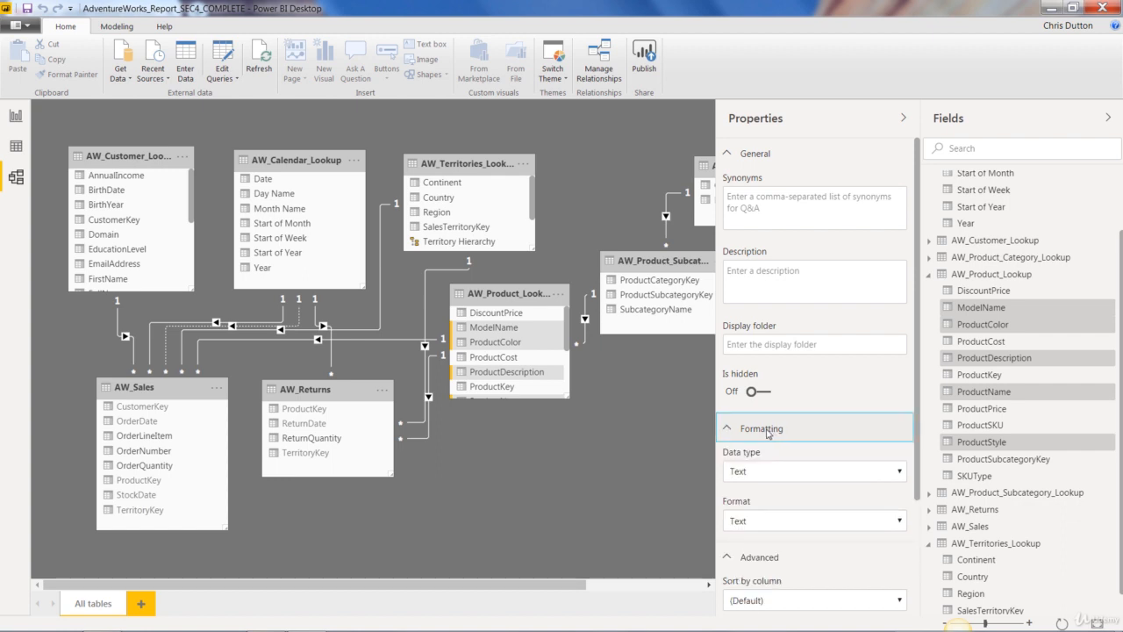
left_click(975, 360)
scroll(820, 399, "down", 3)
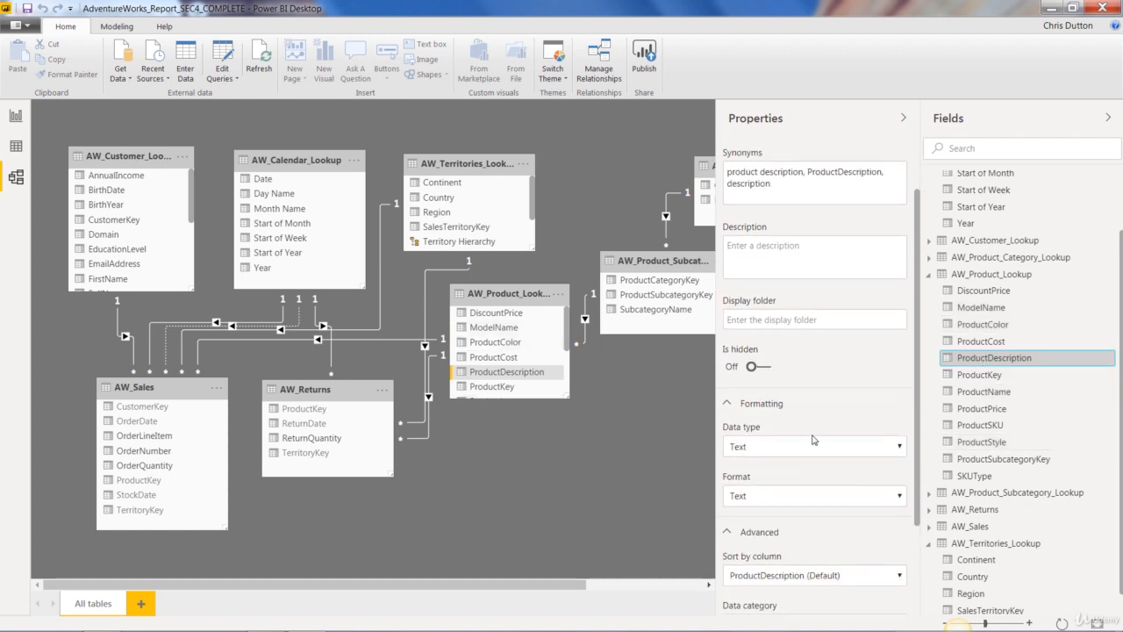
scroll(979, 471, "down", 1)
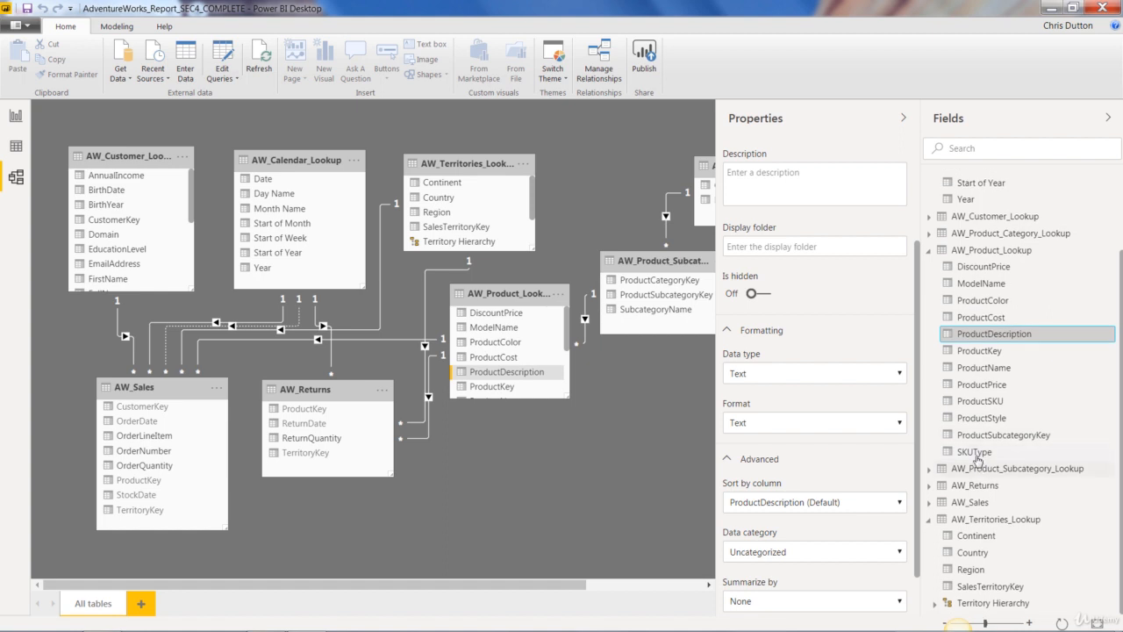
Review the formatting and advanced properties of OrderQuantity in AW_Sales, including the available data categories
left_click(929, 502)
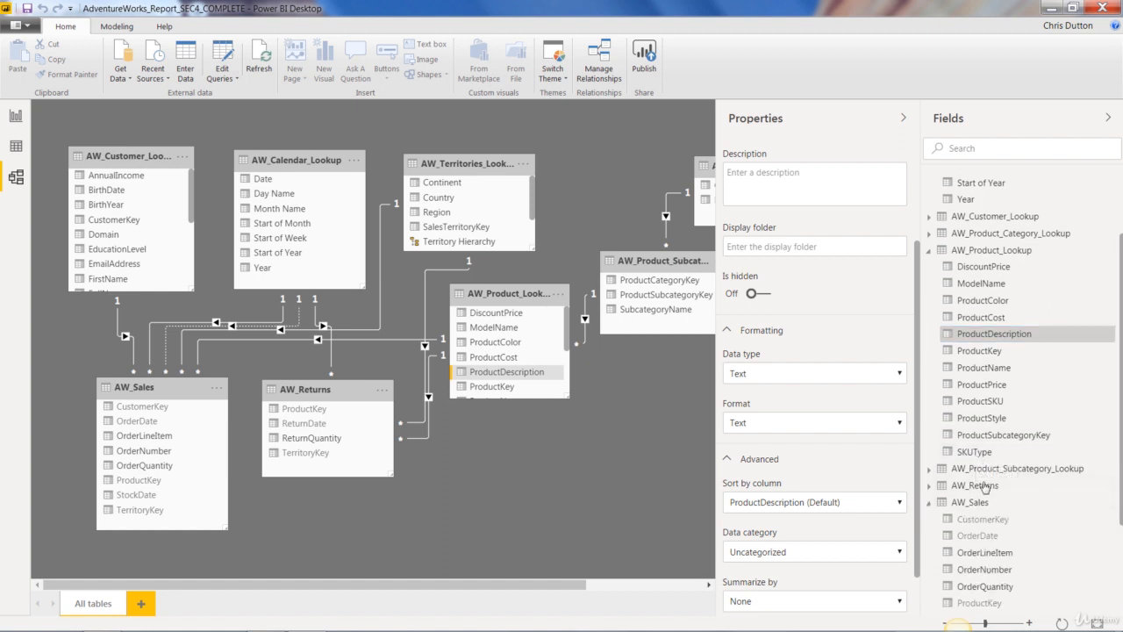
scroll(974, 465, "down", 3)
left_click(984, 451)
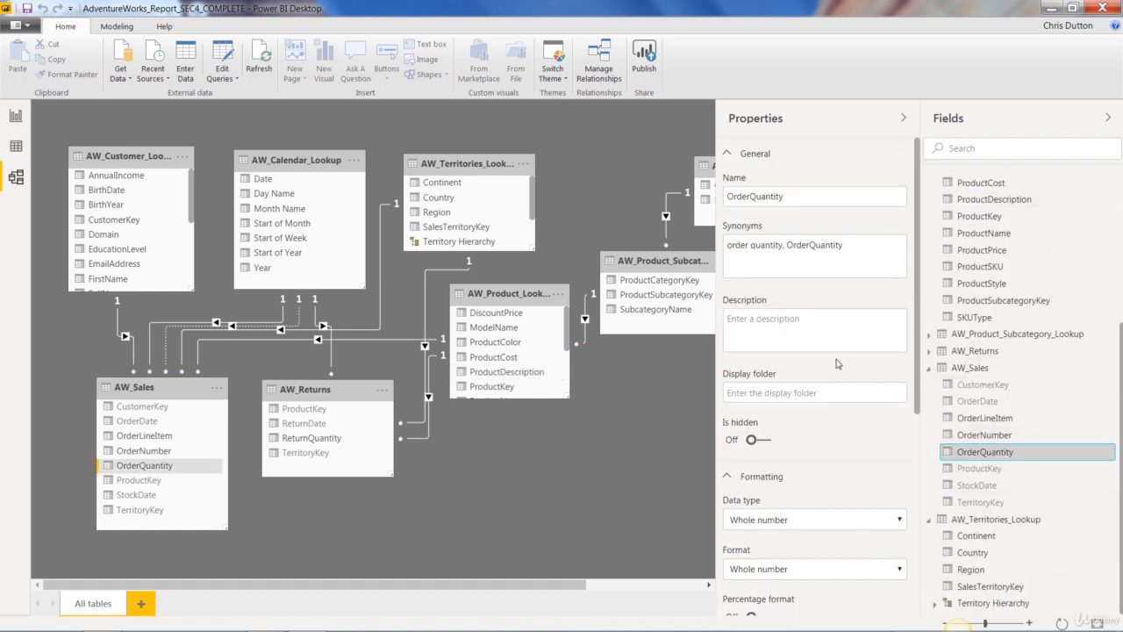
scroll(760, 317, "down", 4)
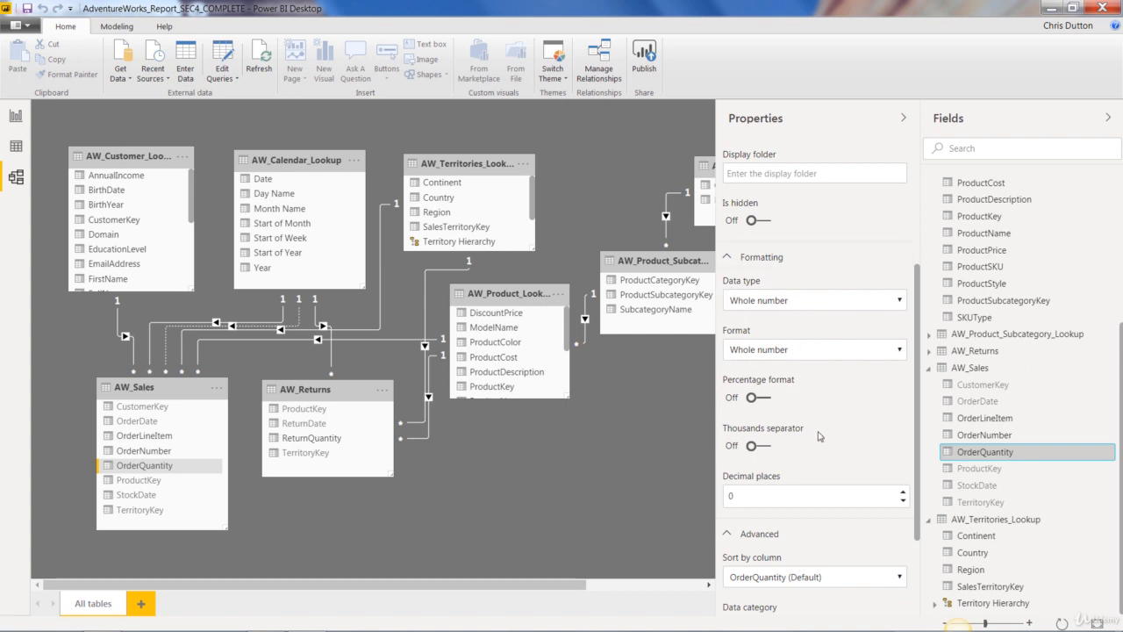
scroll(818, 436, "down", 3)
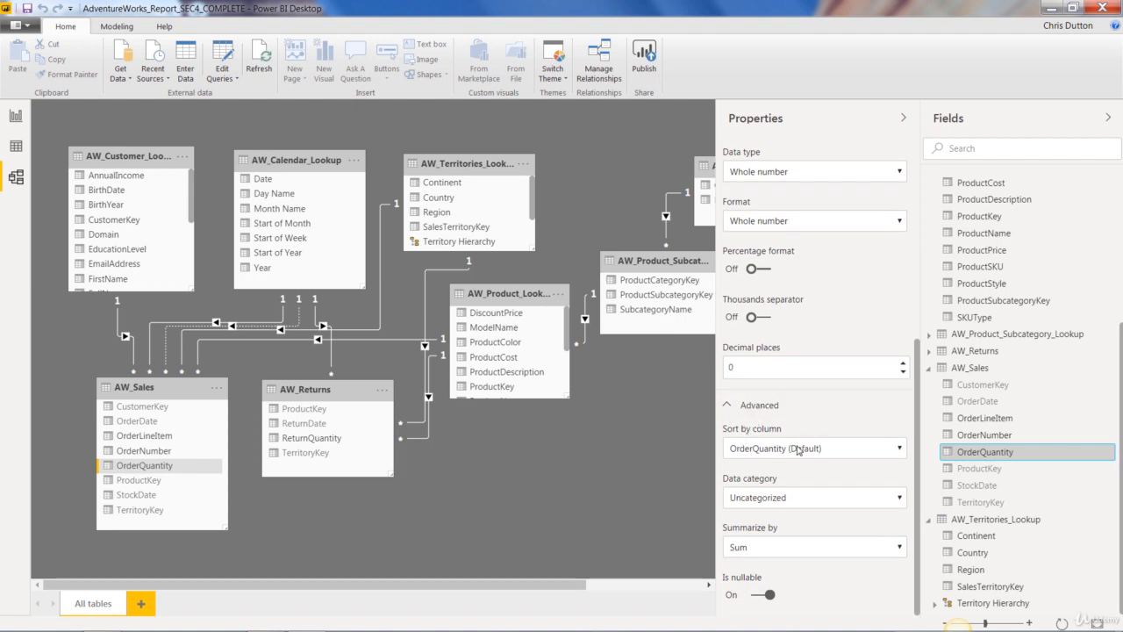
left_click(813, 496)
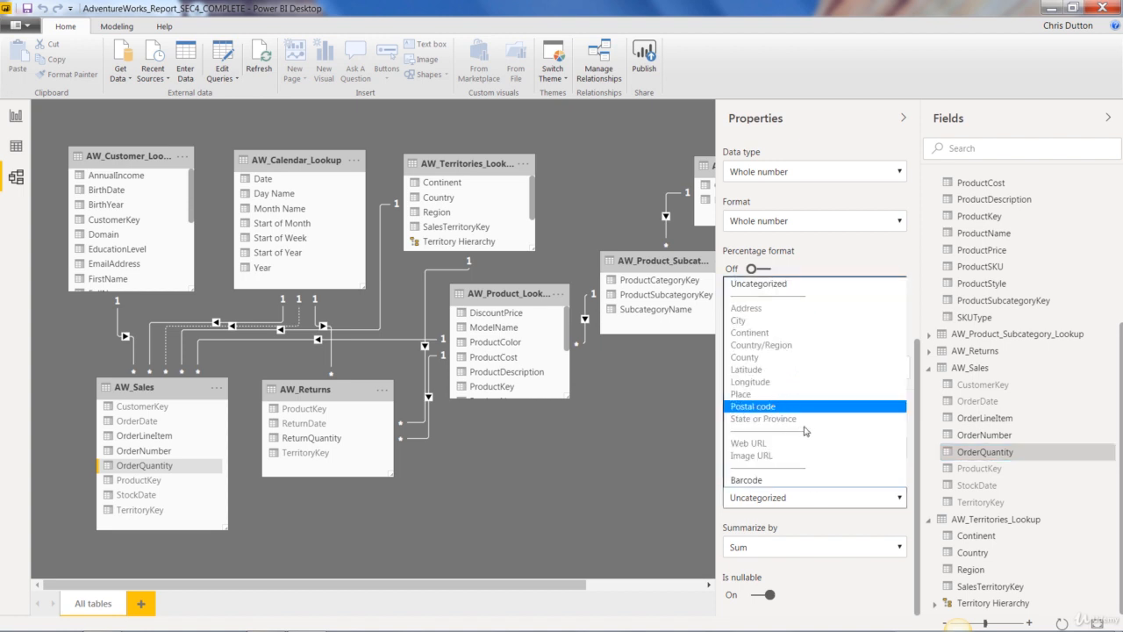
left_click(901, 499)
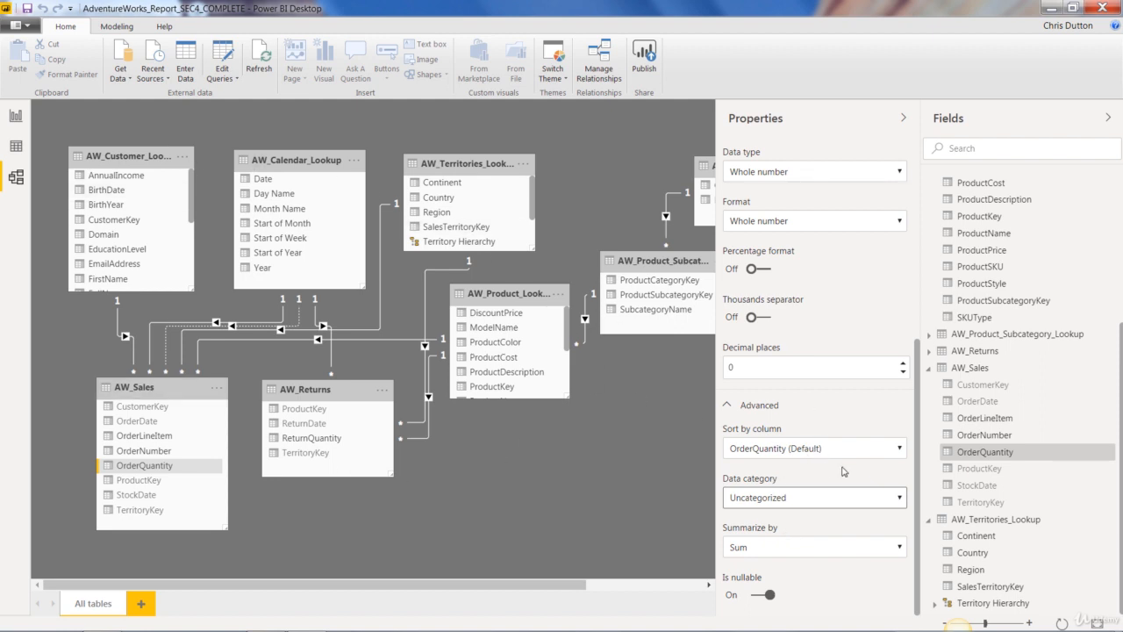
scroll(871, 476, "up", 5)
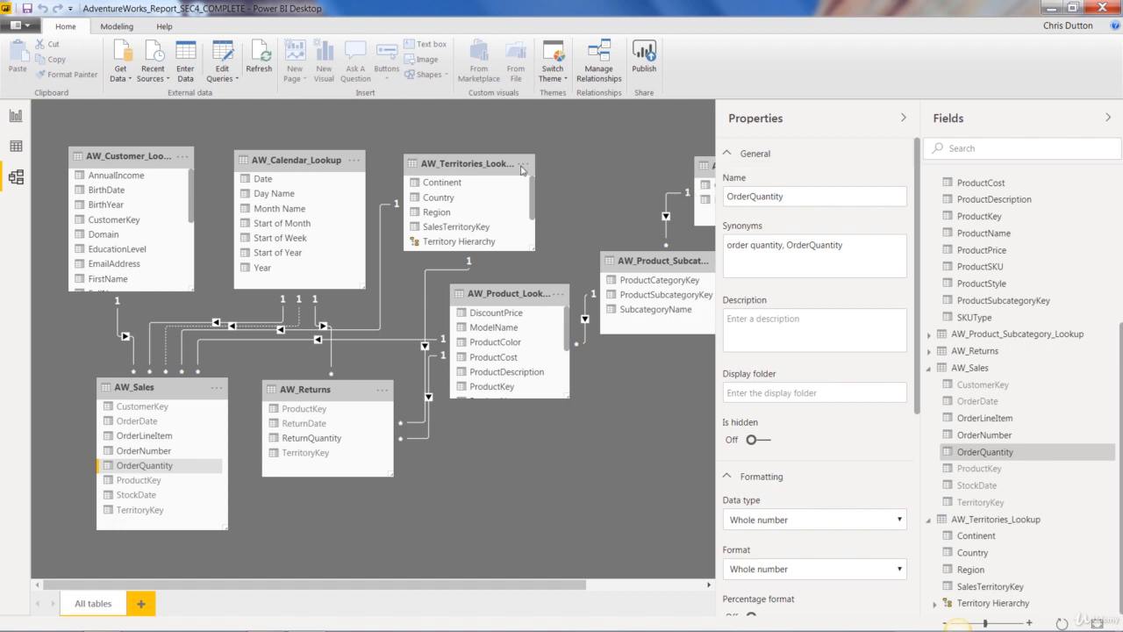
Switch from the model view to the data view of the AW_Product_Lookup table
left_click(15, 149)
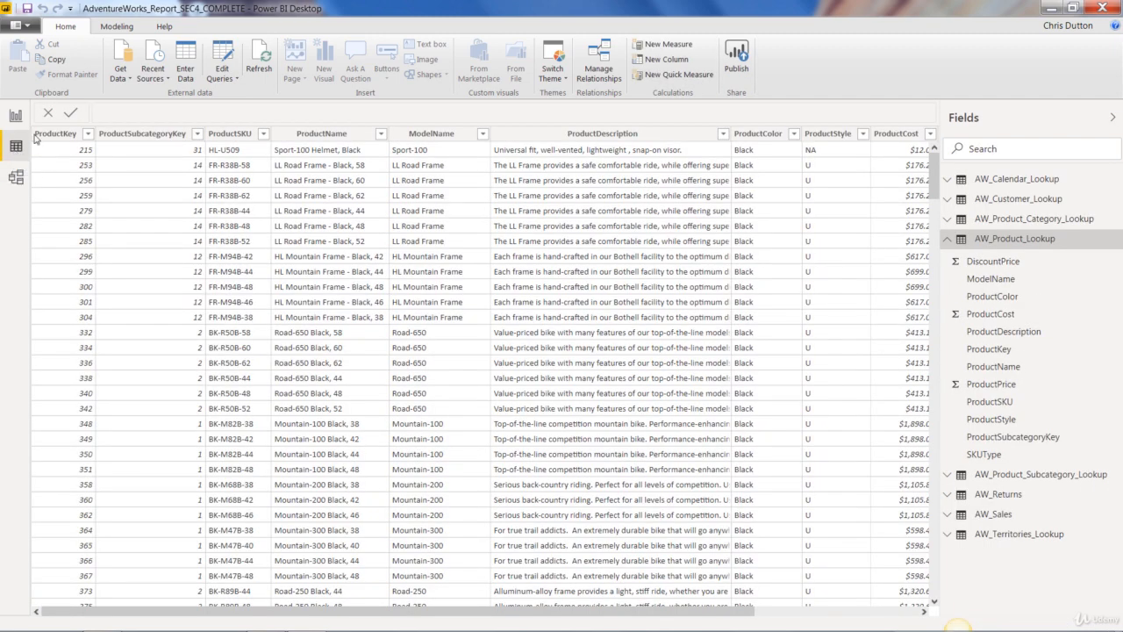
Review the modeling properties of the ModelName column in the data view, then return to the model view
left_click(117, 26)
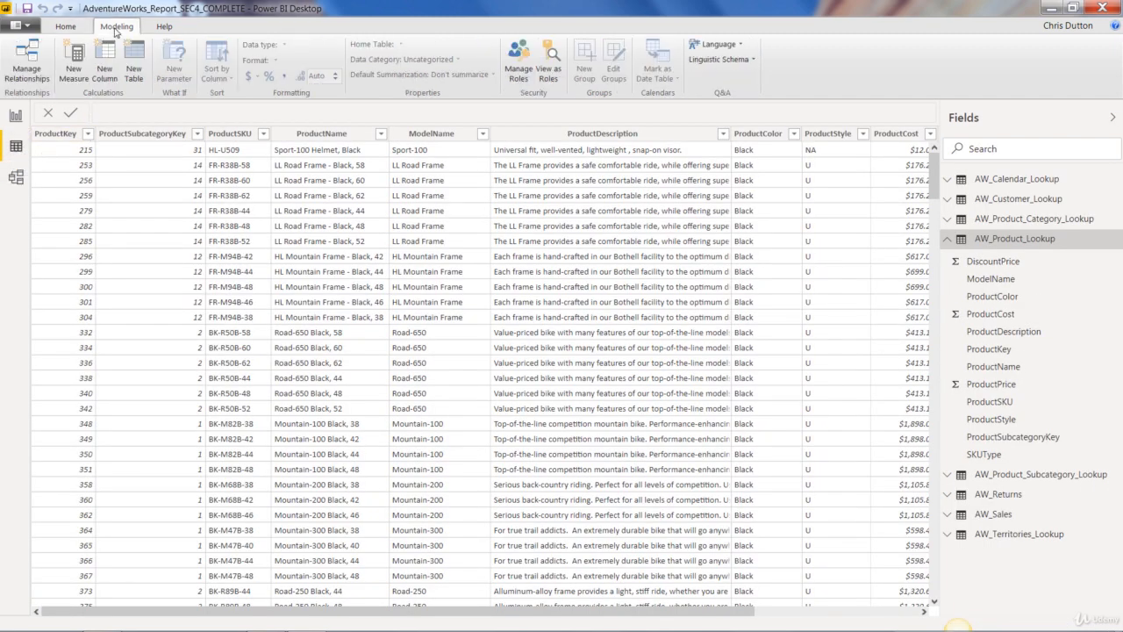
left_click(414, 130)
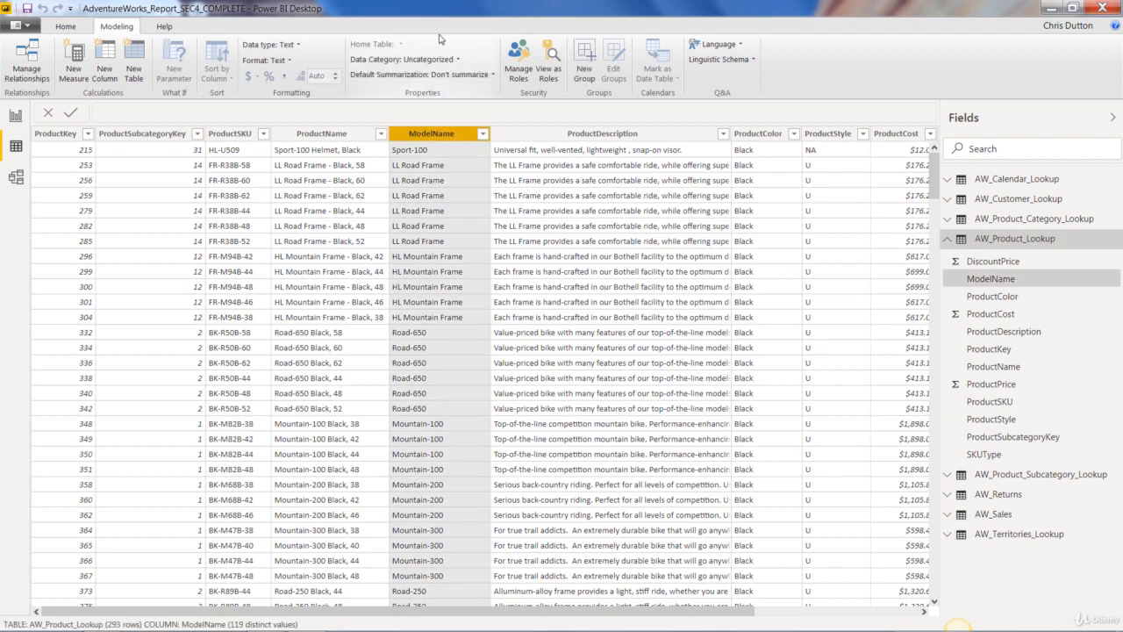
left_click(16, 178)
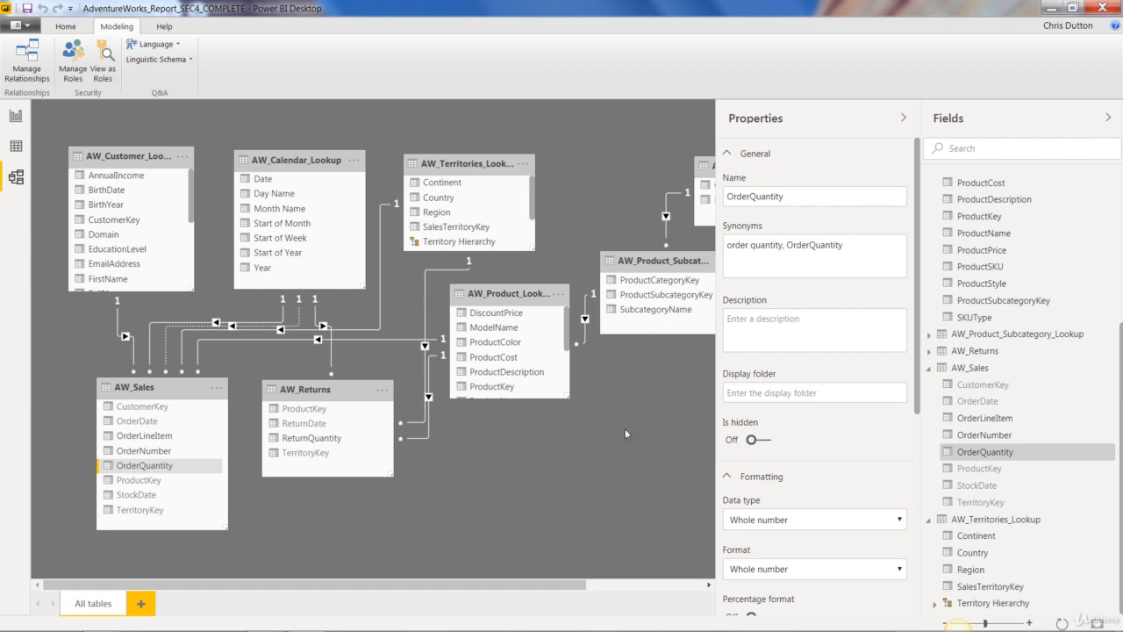
Zoom the model diagram out to examine the overall table layout, then zoom back in to readable table details
left_click(943, 625)
left_click(943, 624)
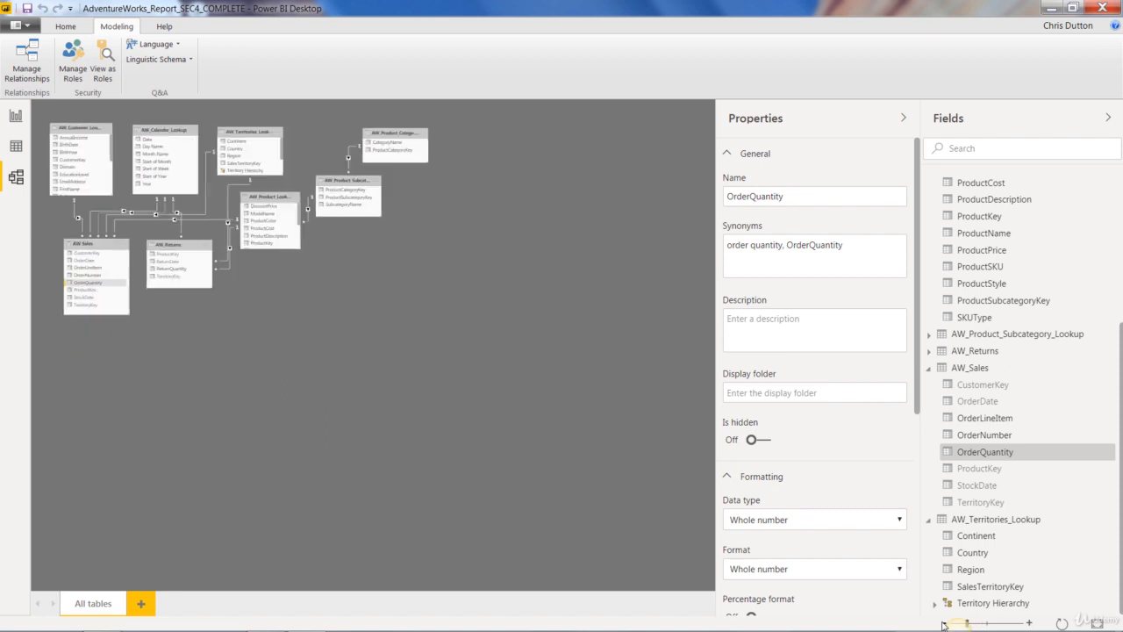
left_click(944, 625)
left_click(943, 625)
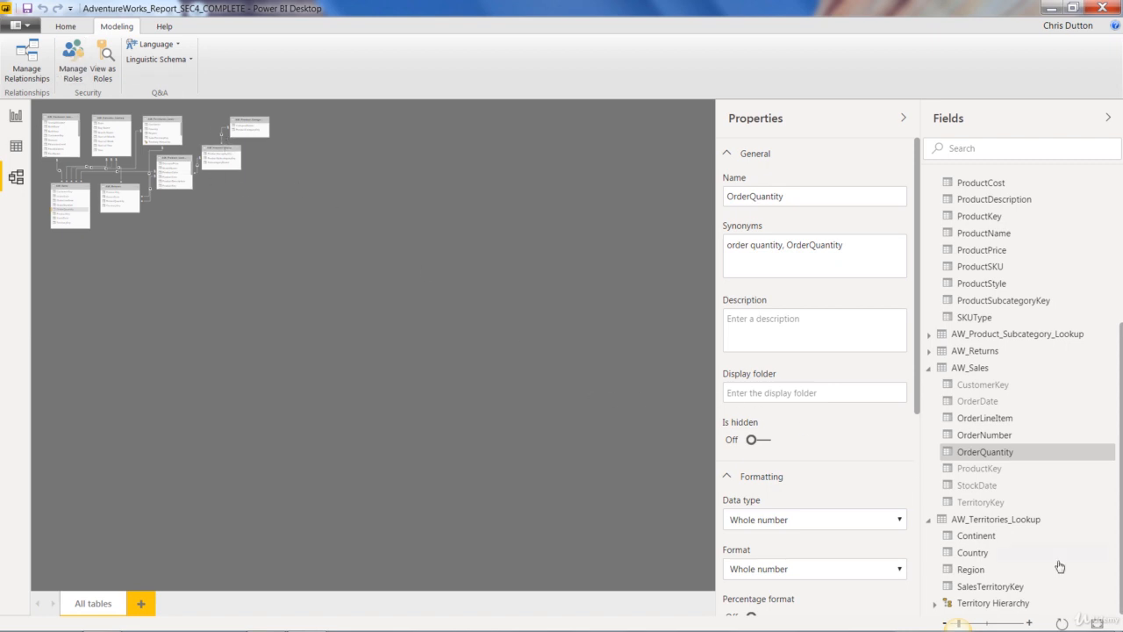
left_click(1030, 624)
left_click(1029, 624)
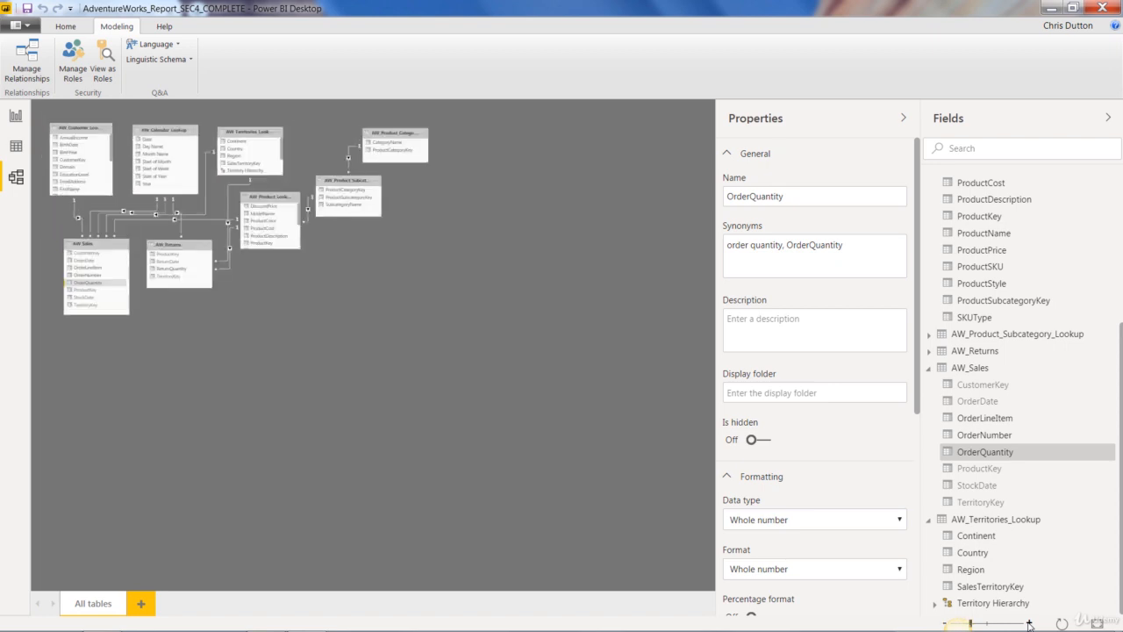
left_click(1029, 624)
left_click(1029, 624)
left_click(1029, 624)
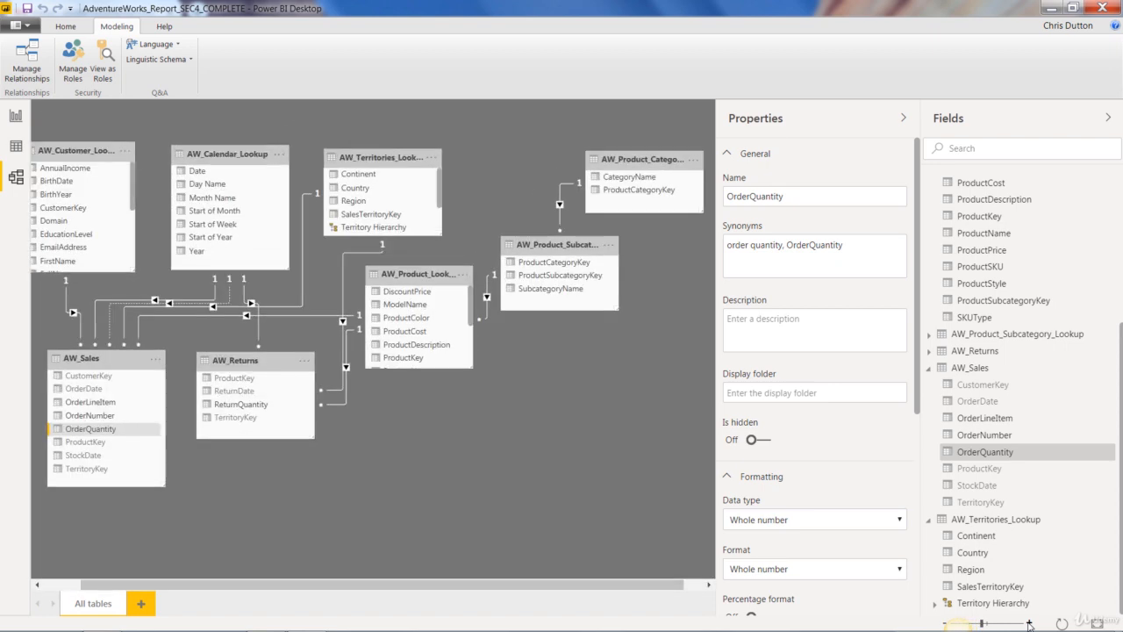
left_click(1029, 624)
left_click_drag(463, 575, 394, 576)
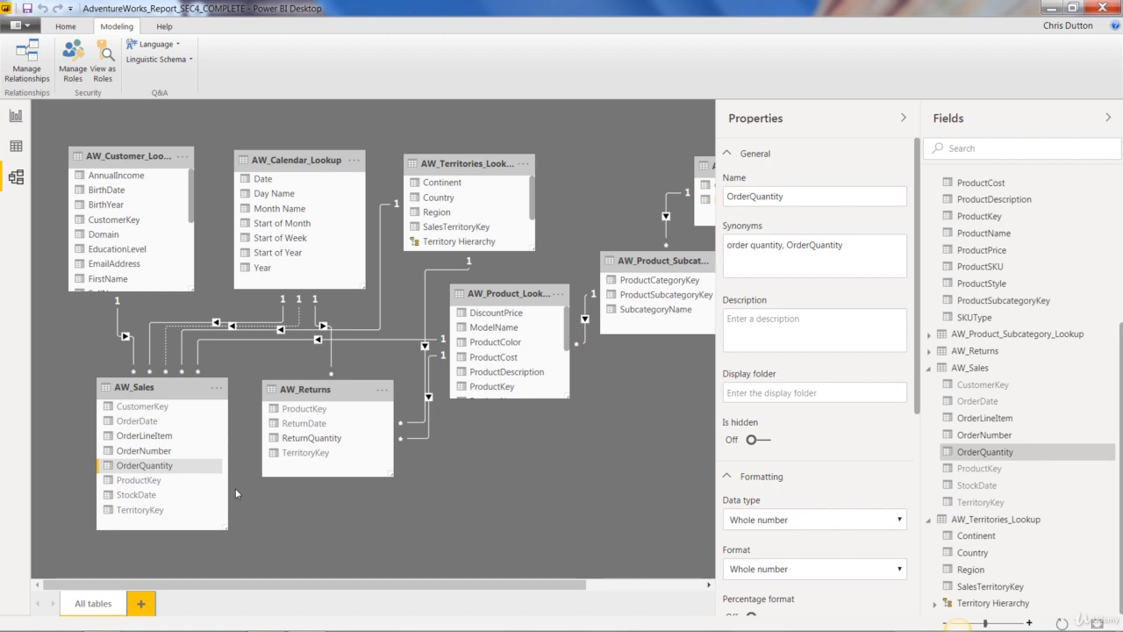
Create a new diagram layout and place the AW_Sales table on it
left_click(141, 603)
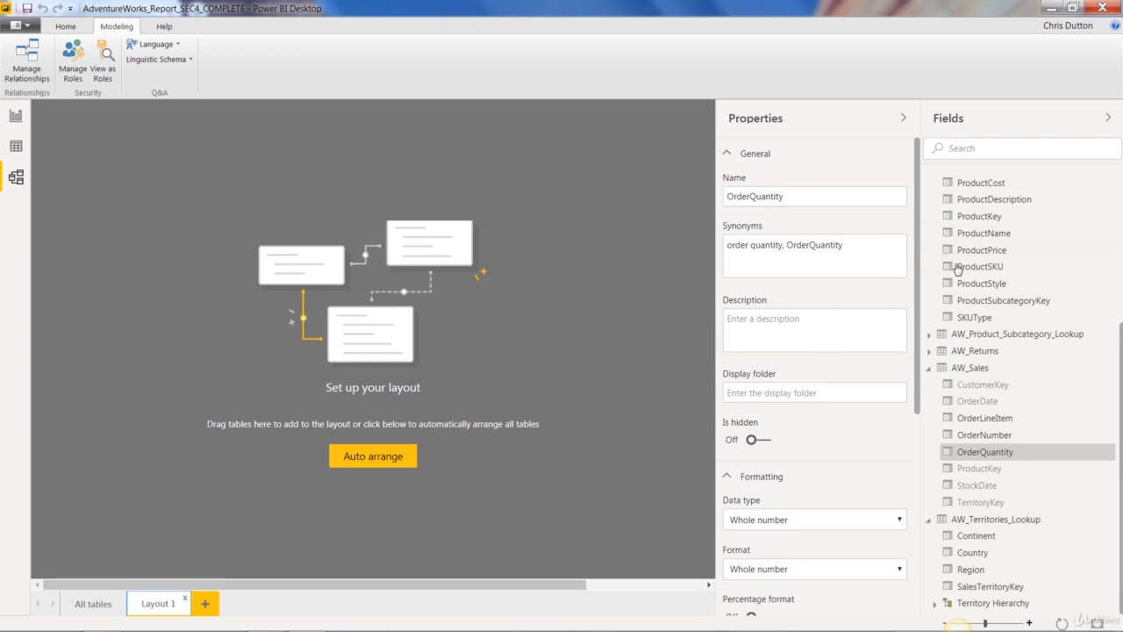
scroll(957, 270, "up", 5)
left_click(929, 179)
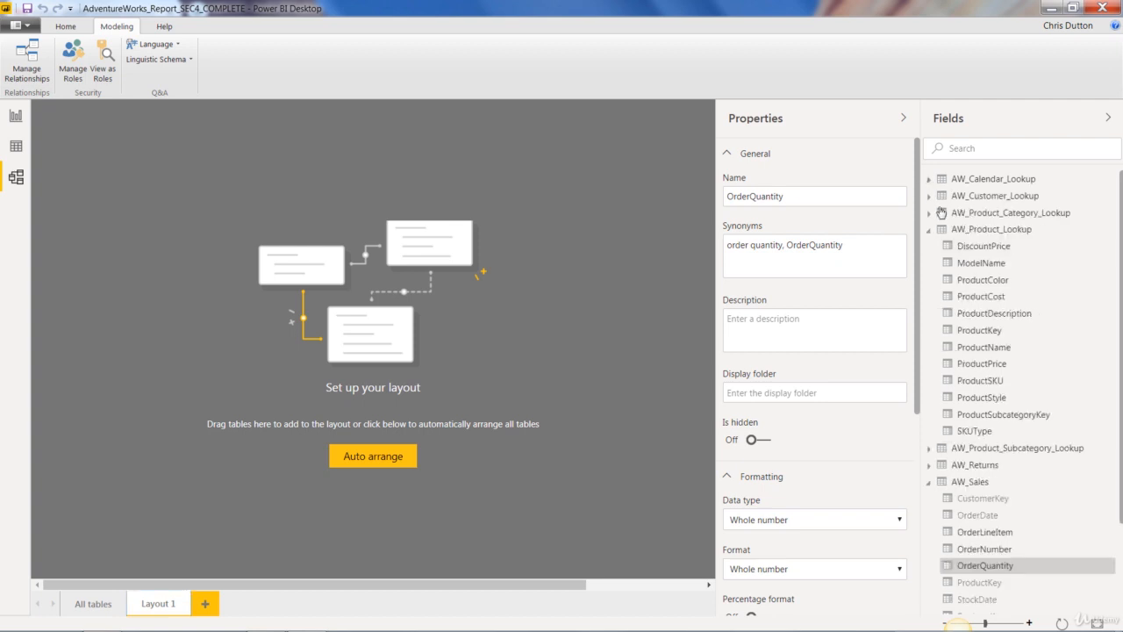
left_click(929, 231)
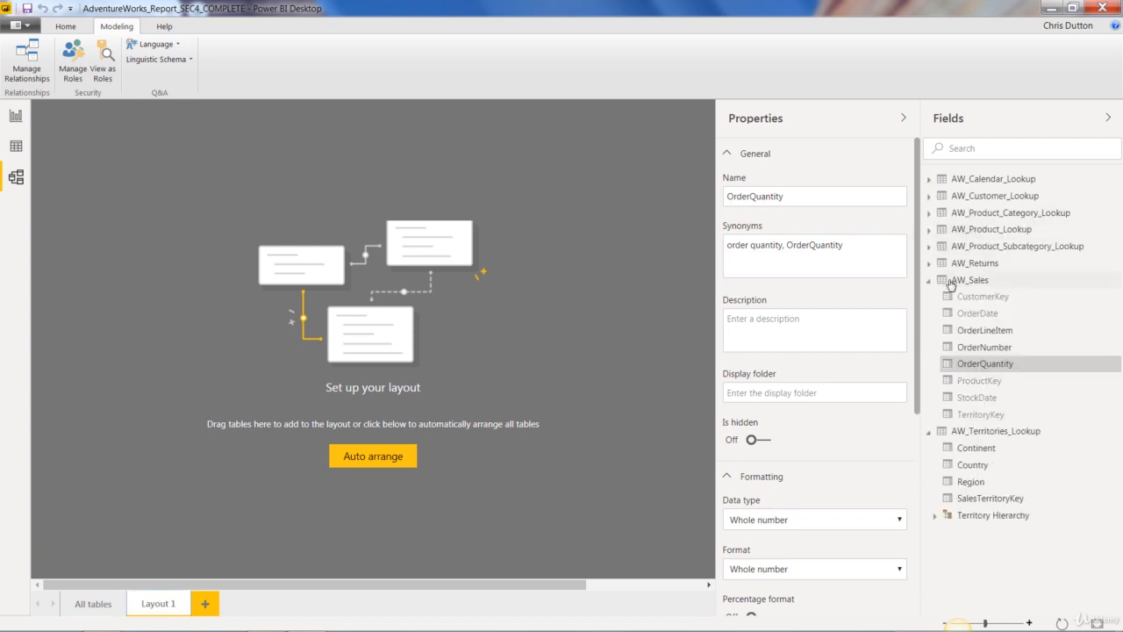
left_click_drag(970, 281, 451, 316)
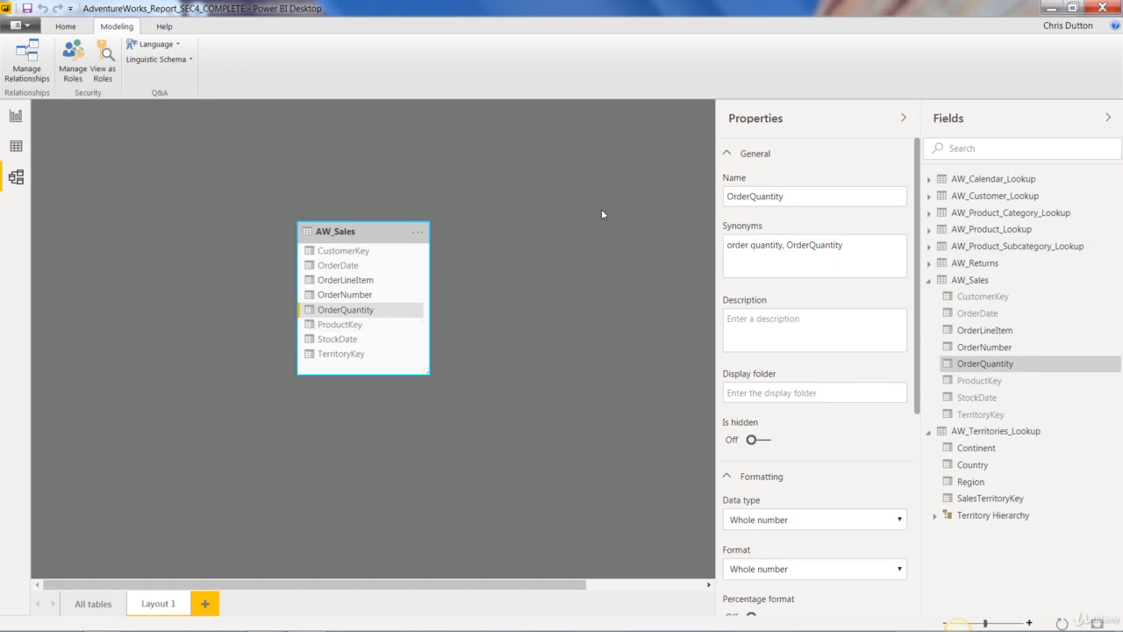
Add all tables related to AW_Sales to the new layout and look over their relationships
right_click(474, 230)
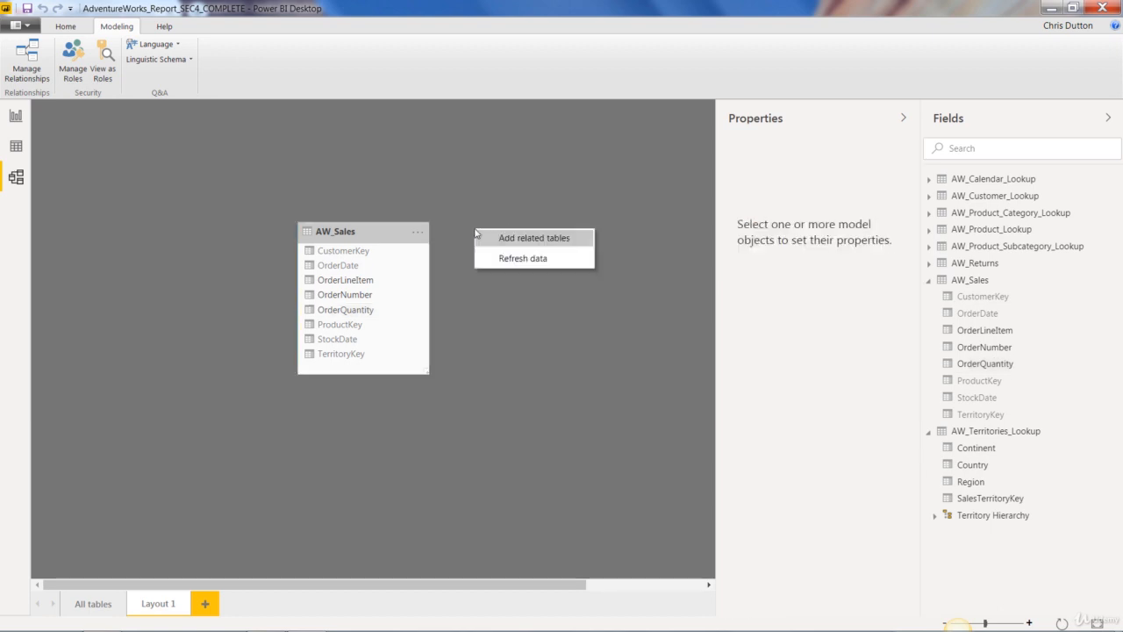
left_click(534, 238)
scroll(583, 299, "down", 3)
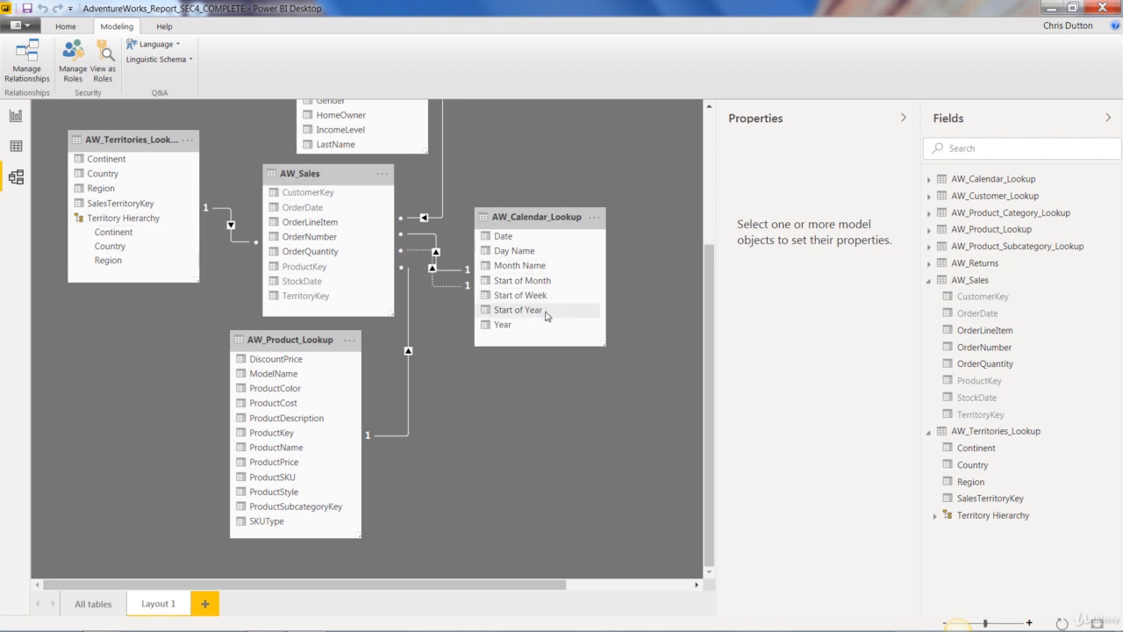
left_click_drag(707, 294, 712, 204)
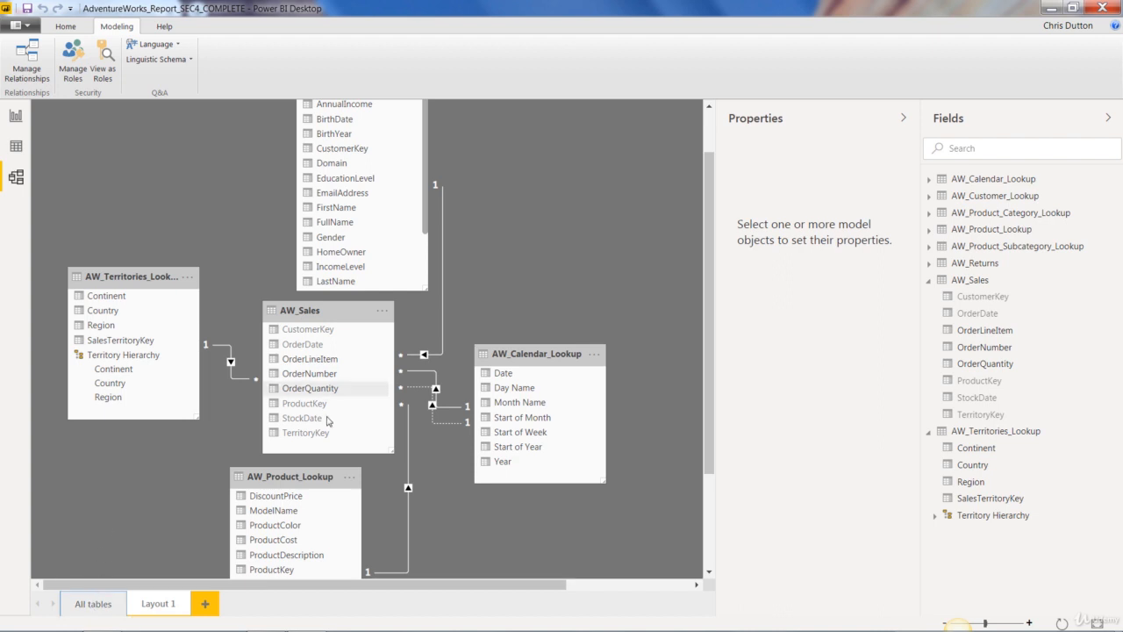
Compare the new layout with the All tables layout and rename it as Sales
left_click(93, 603)
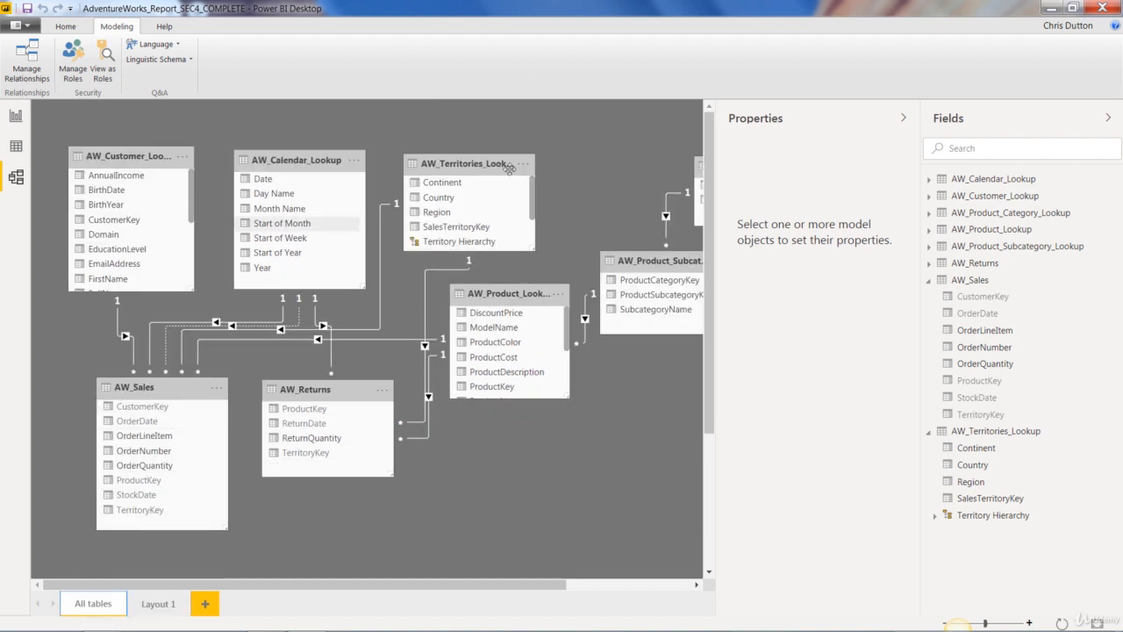
left_click(163, 604)
double_click(165, 605)
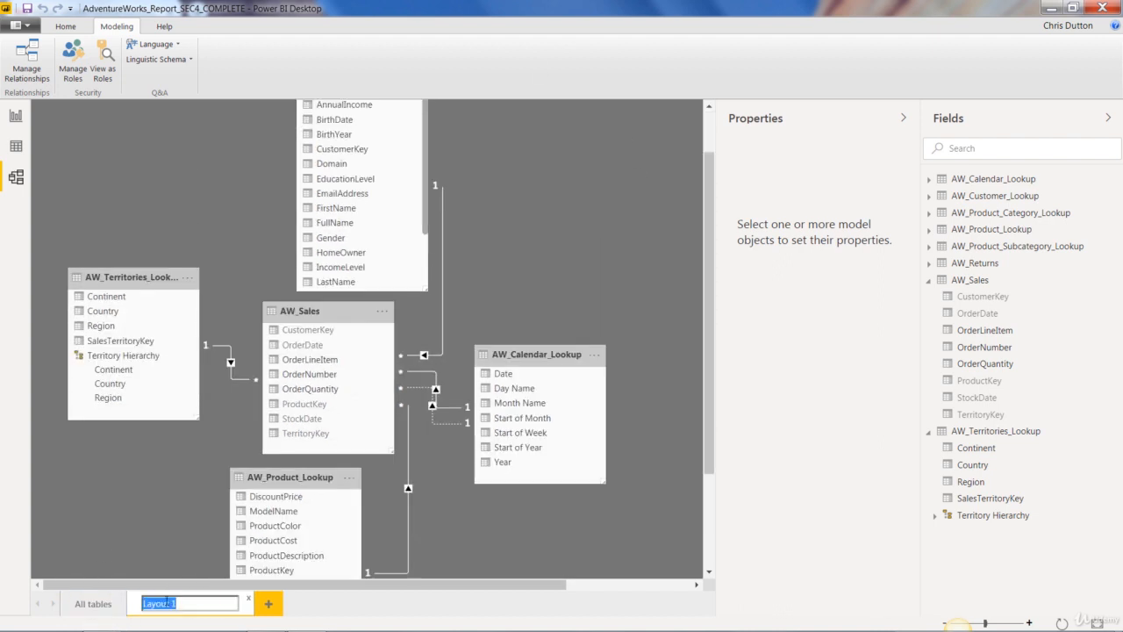
type("Sales")
key("Return")
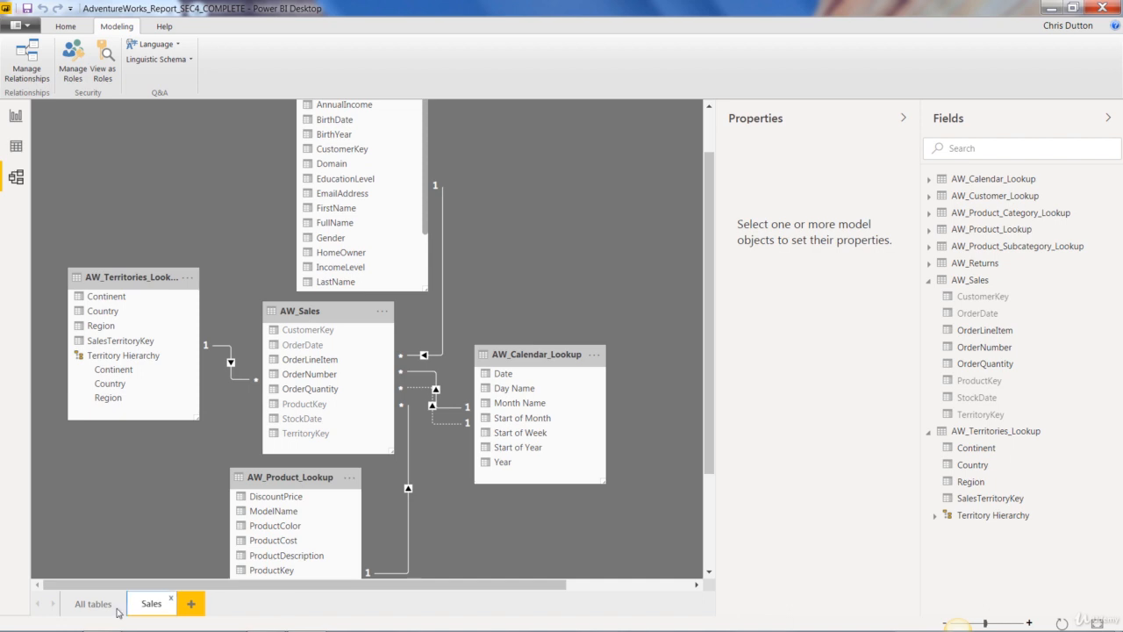
Create another diagram layout containing the AW_Returns table and all of its related tables
left_click(193, 604)
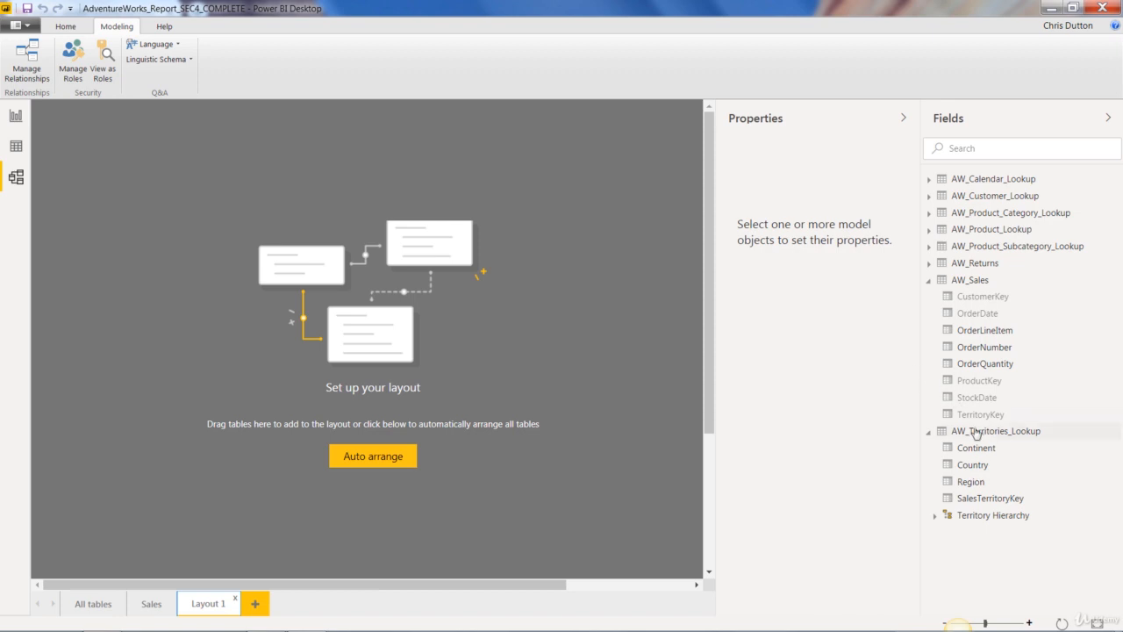
left_click_drag(975, 263, 371, 284)
right_click(434, 253)
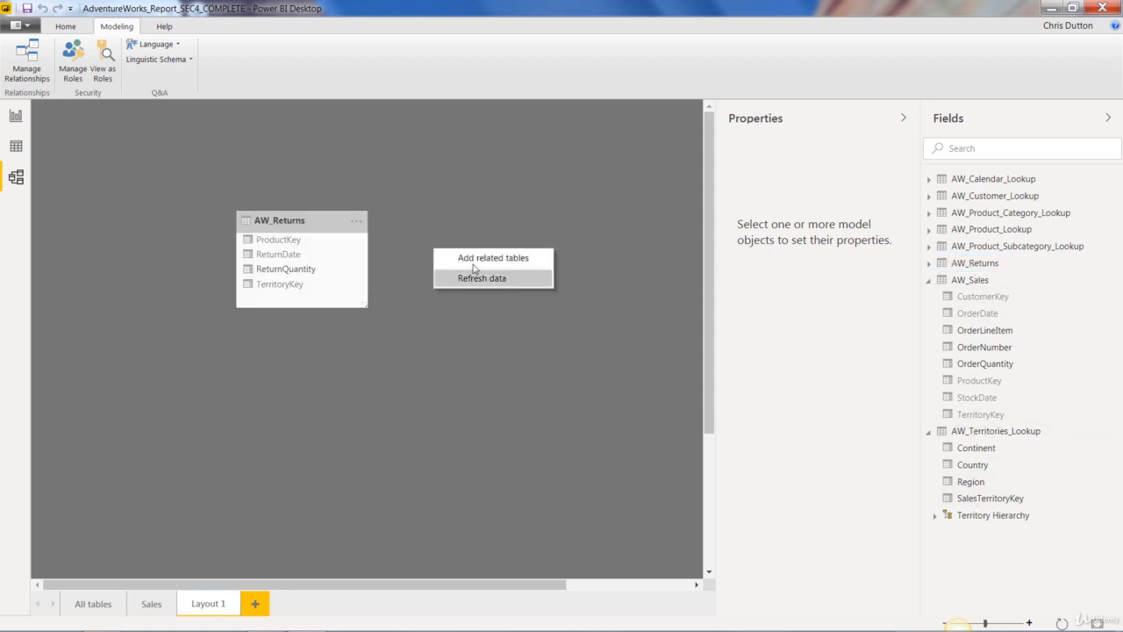
left_click(465, 258)
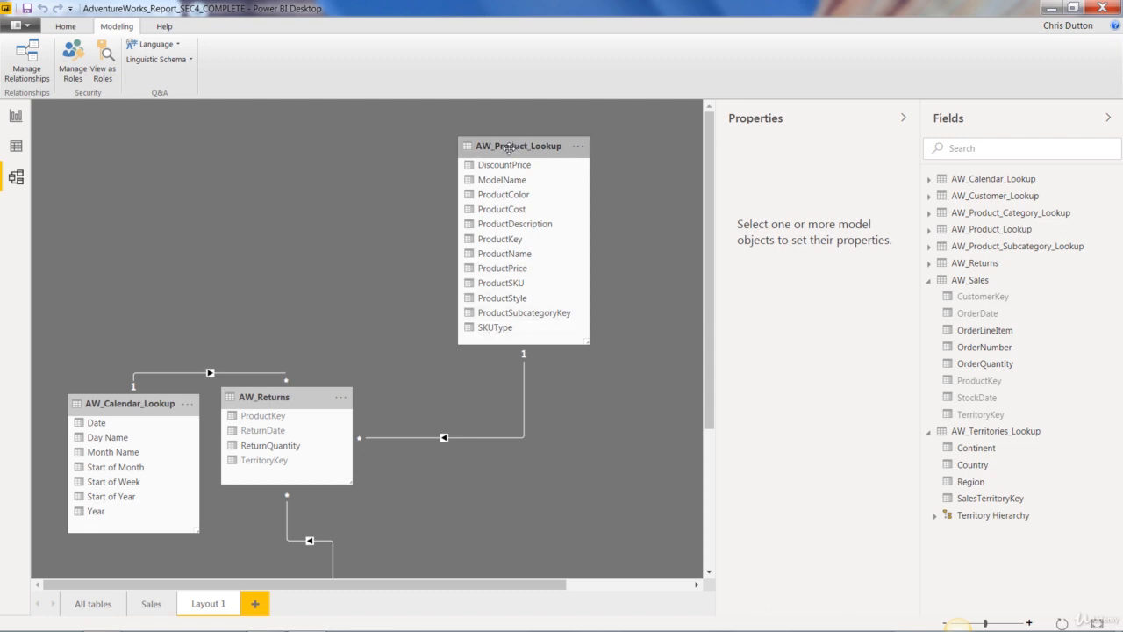
left_click_drag(711, 286, 711, 403)
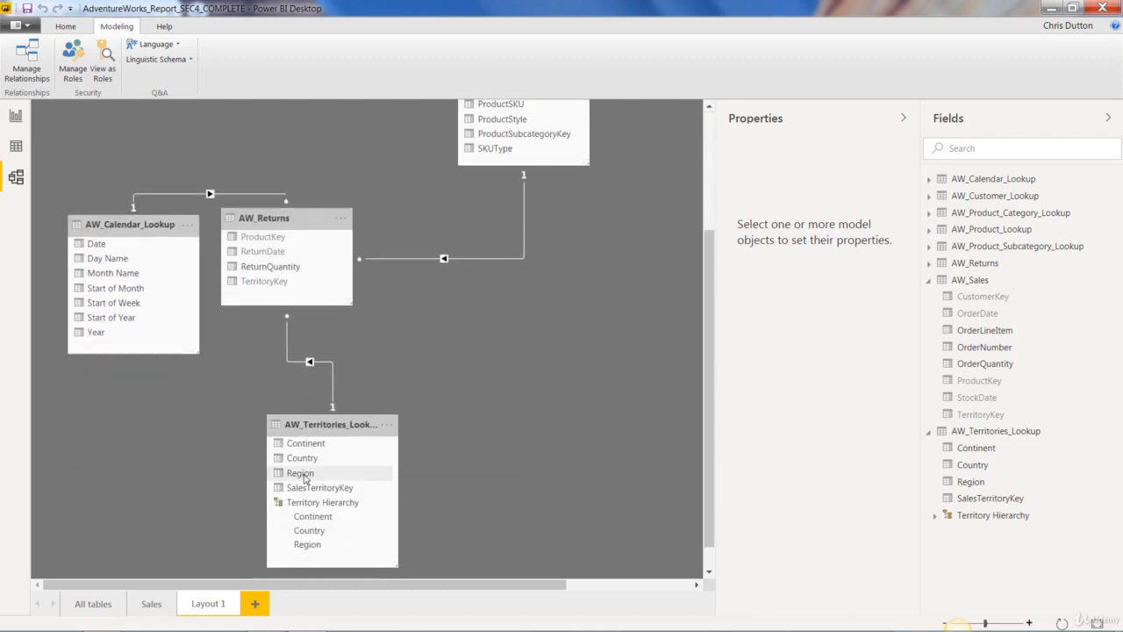
Rename the layout holding AW_Returns and its related tables as Returns
double_click(207, 605)
type("Re")
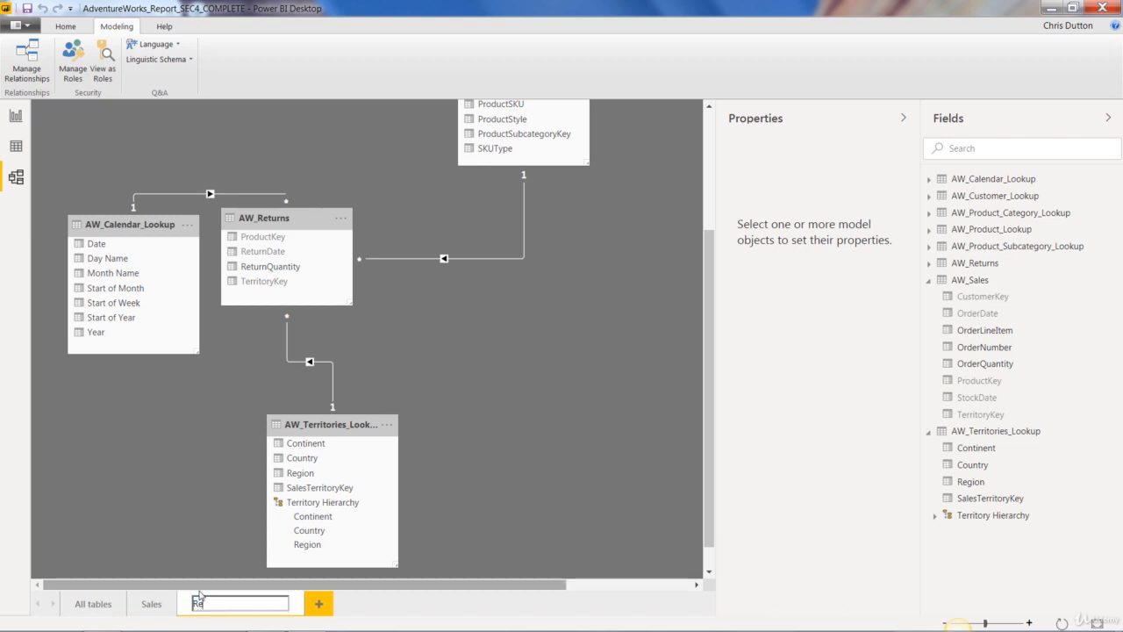
type("turns")
key("Return")
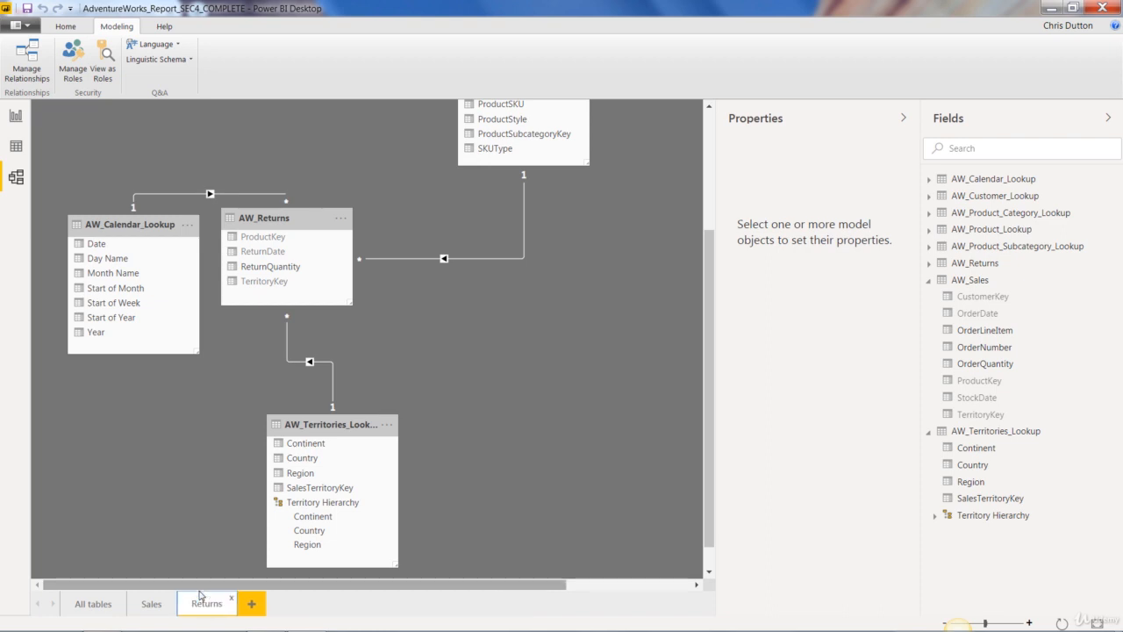
Compare the Sales and Returns layouts, then delete both so only the All tables layout is left
left_click(144, 608)
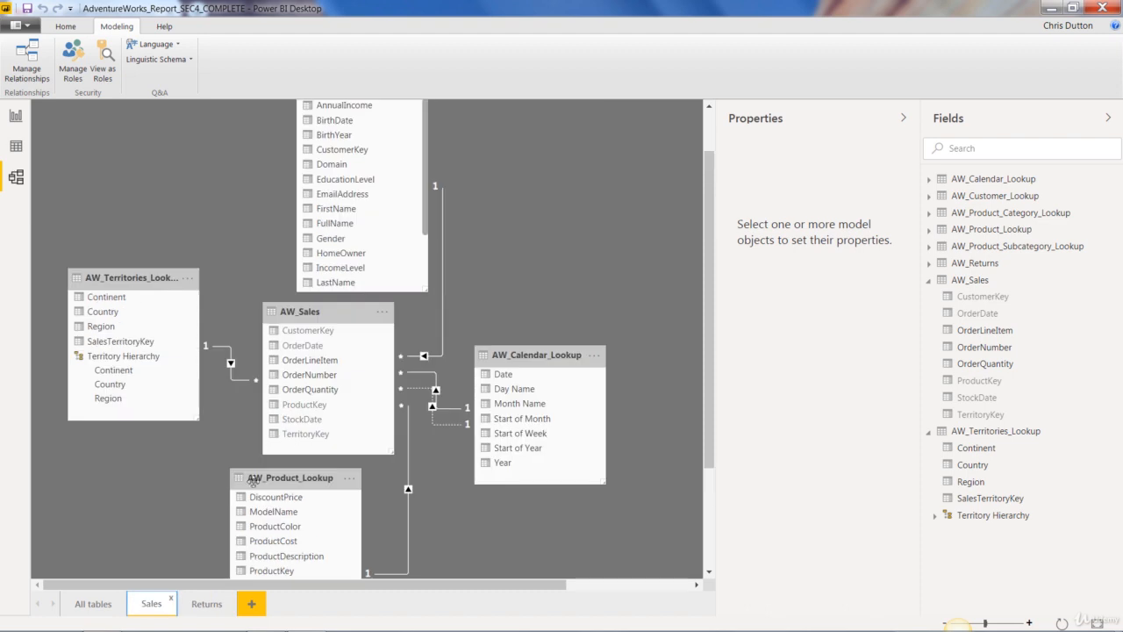
left_click(201, 606)
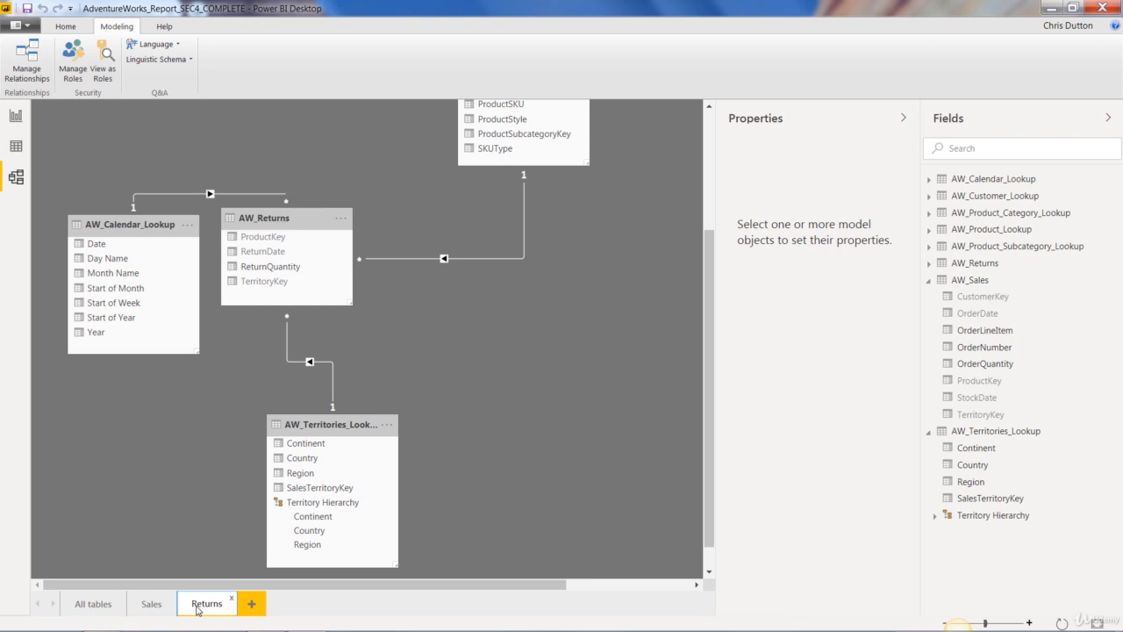
left_click(232, 600)
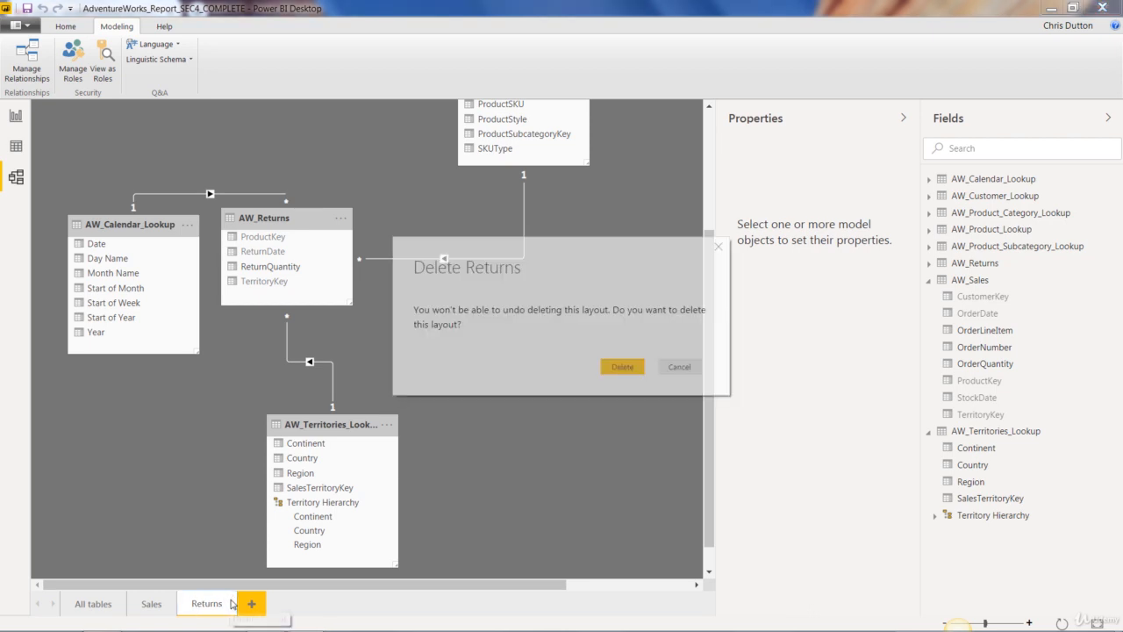
left_click(612, 368)
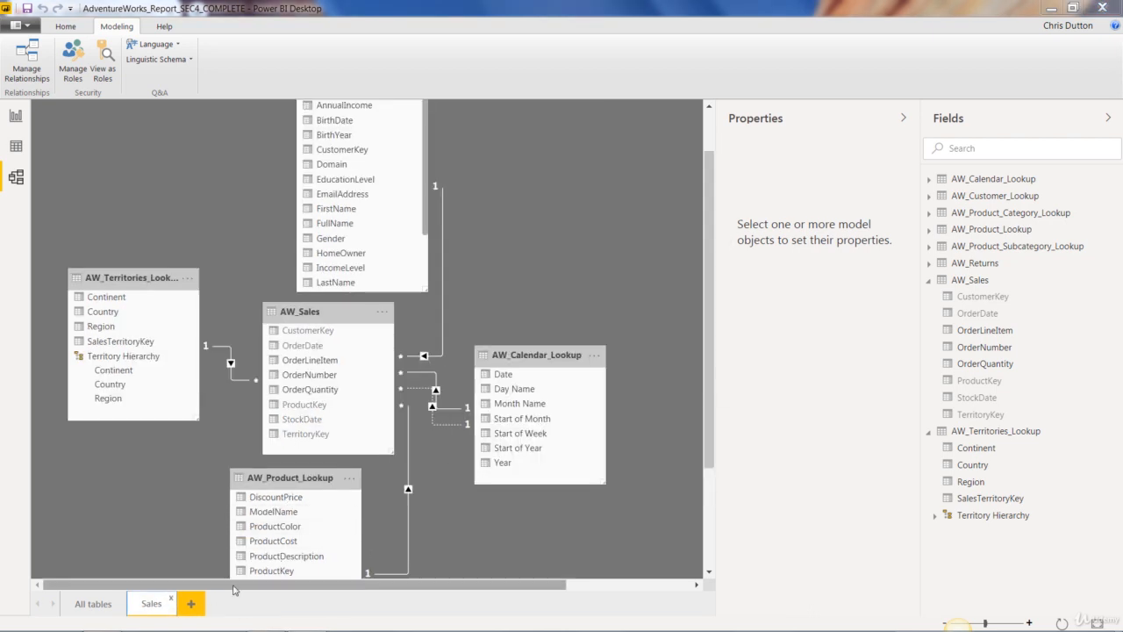
left_click(171, 599)
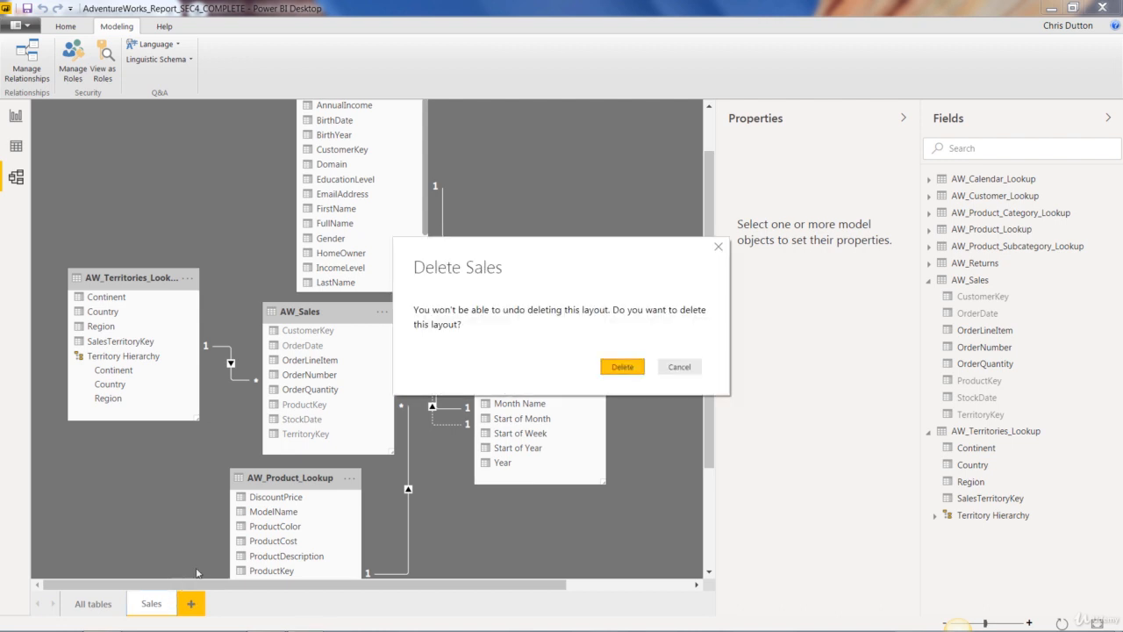
left_click(619, 368)
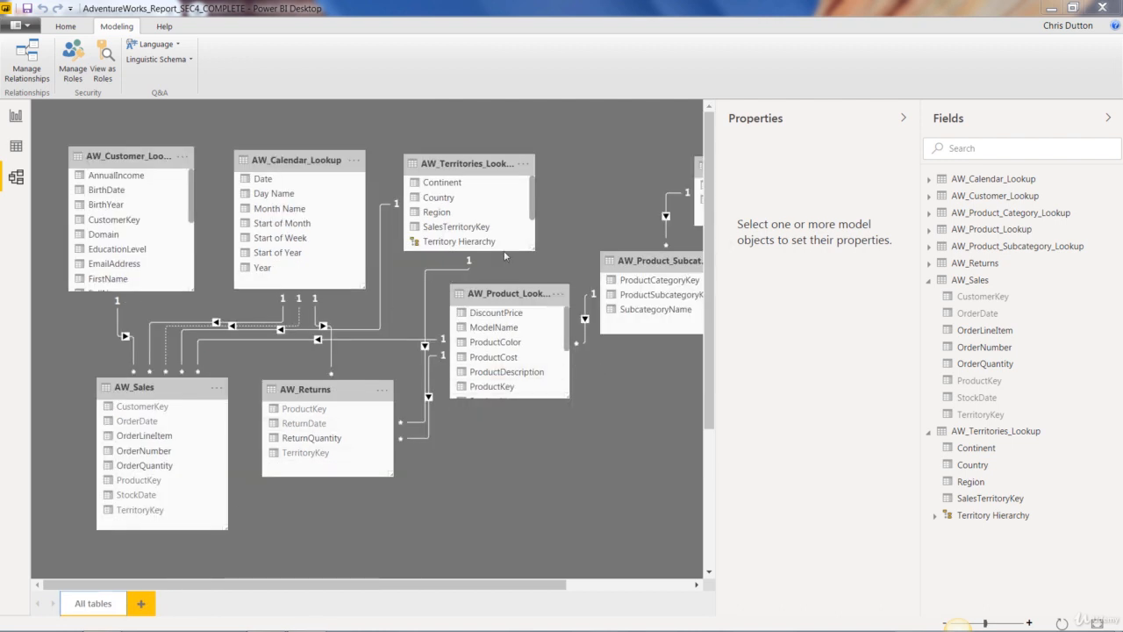